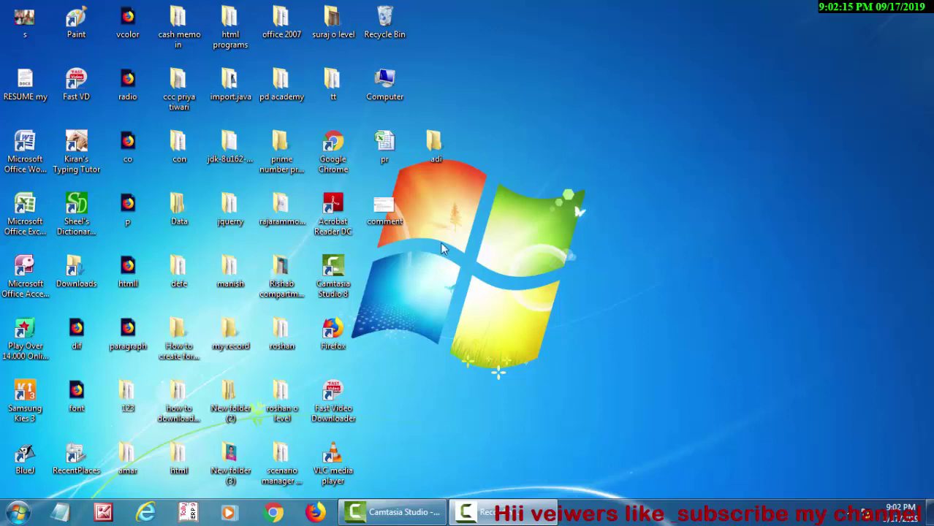
- Launch Access 2007 and create a new blank database
double_click(369, 208)
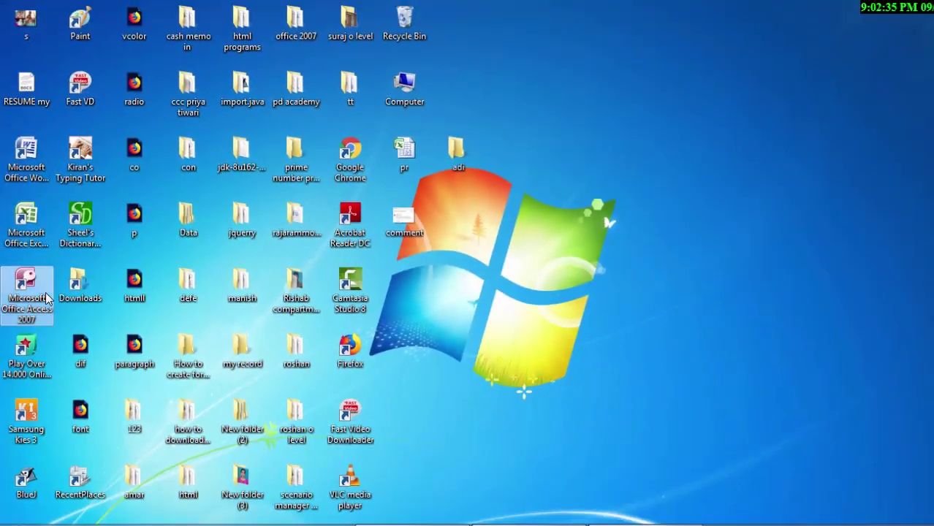
double_click(46, 296)
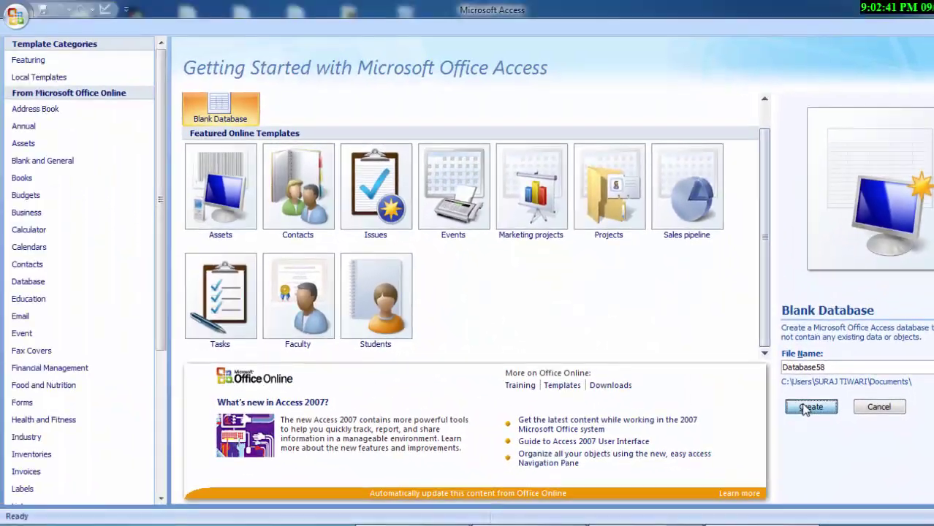
click(752, 354)
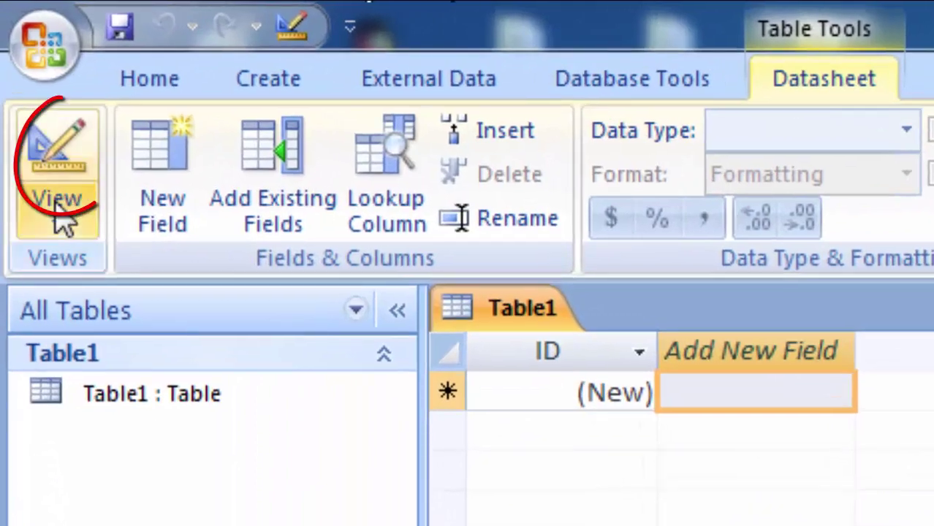
- Switch the new table to Design View, saving it as sam
click(62, 218)
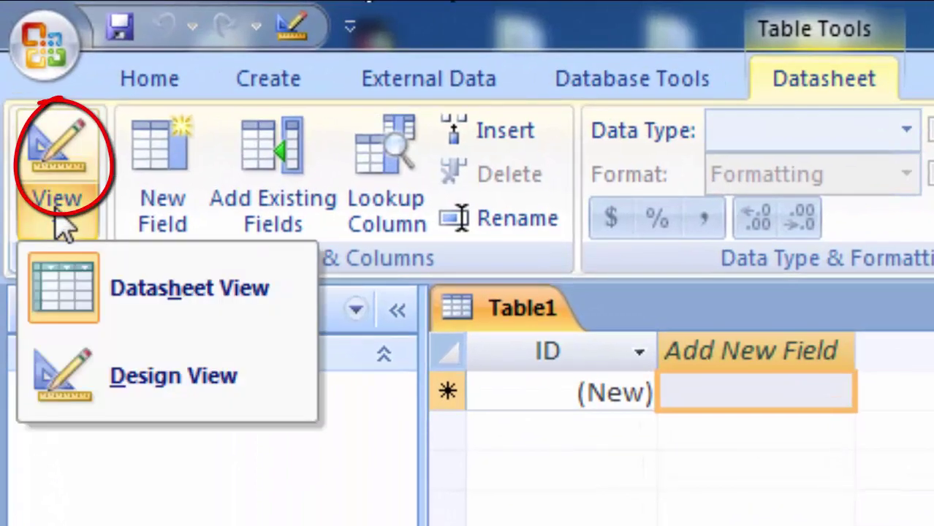
click(121, 359)
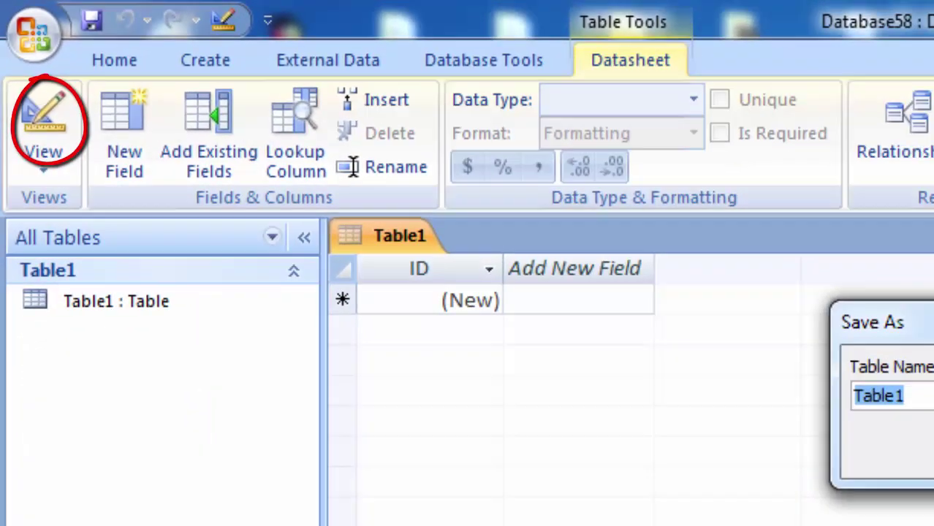
key(BackSpace)
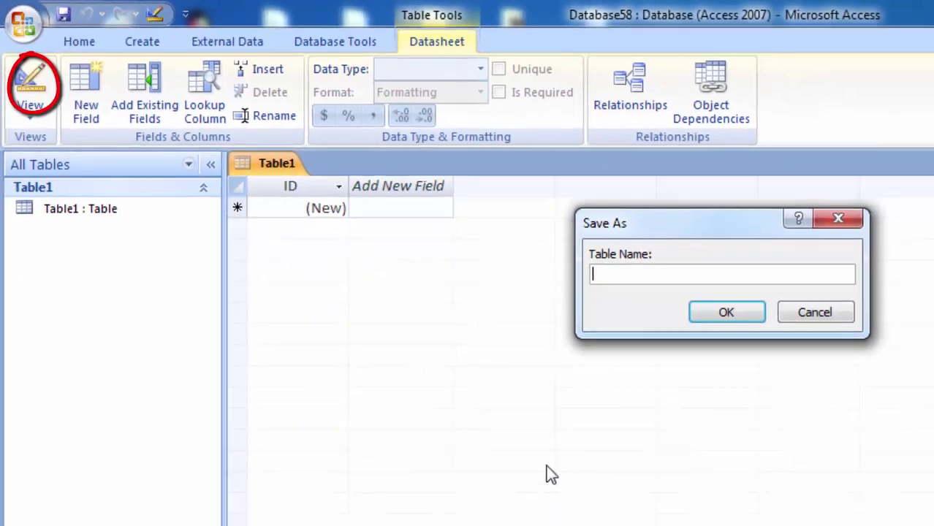
text(sa)
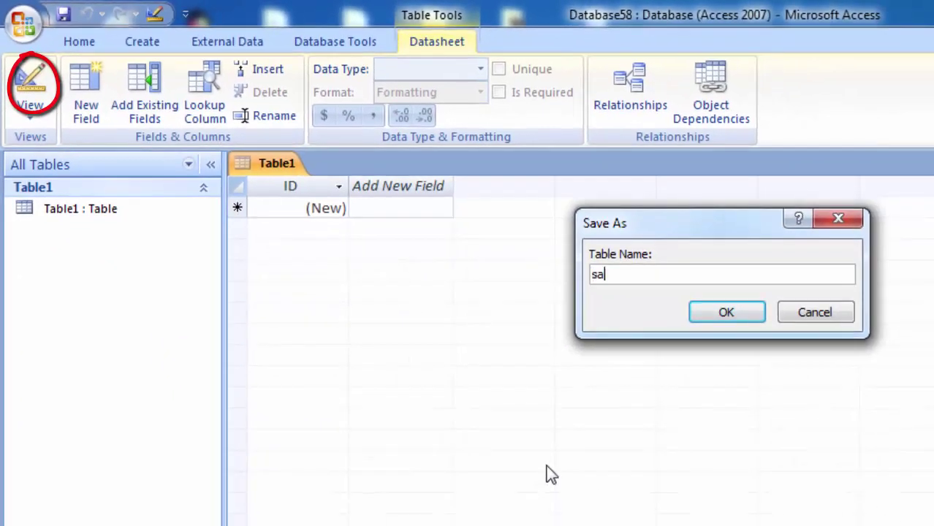
text(m)
key(Return)
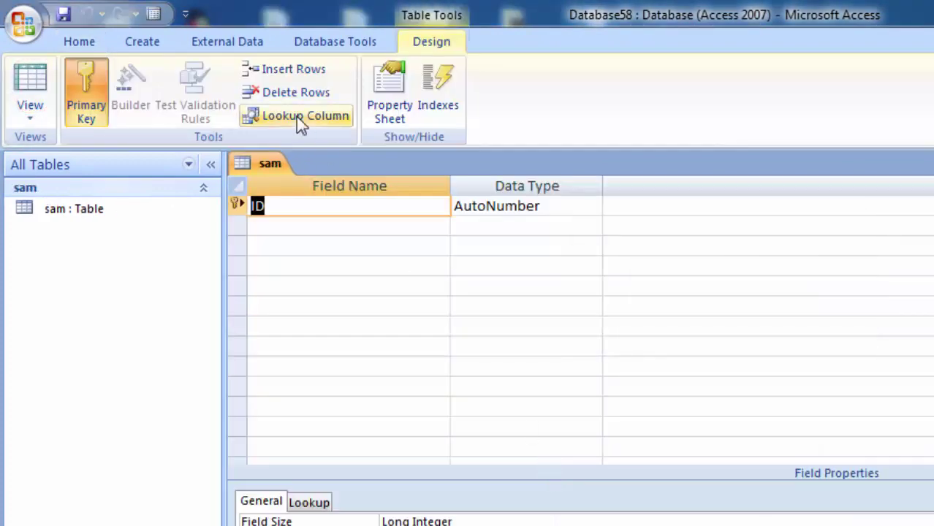
- Rename the ID key field to id
click(304, 206)
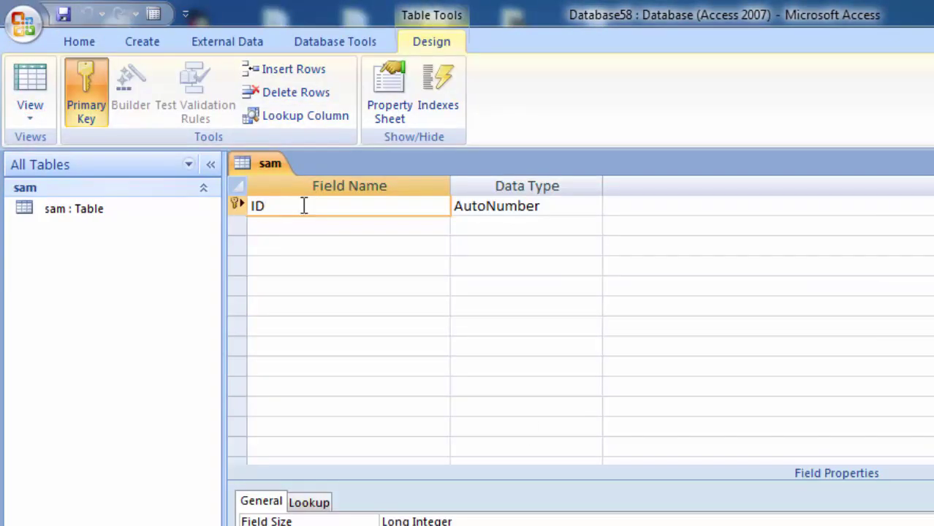
key(BackSpace)
key(BackSpace)
text(i)
text(d)
key(Tab)
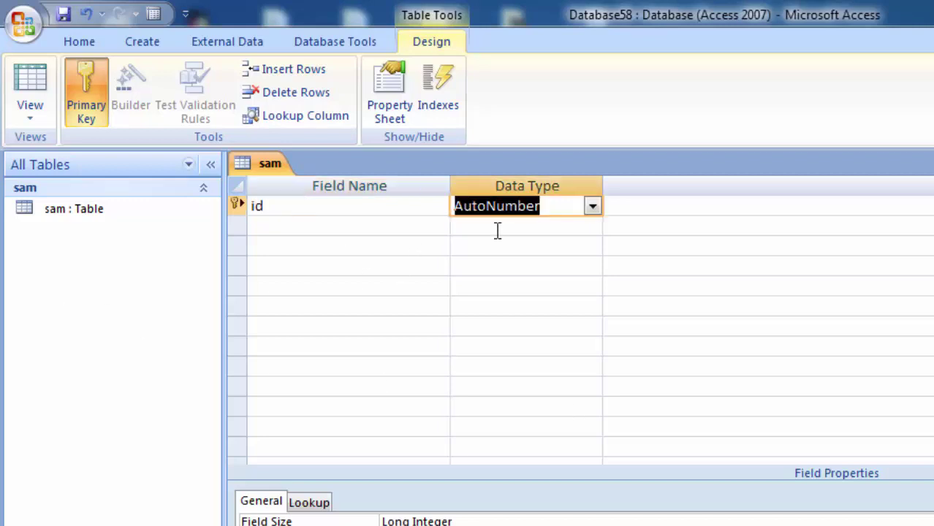
- Add fields number1, number2 and number3 below id
click(326, 227)
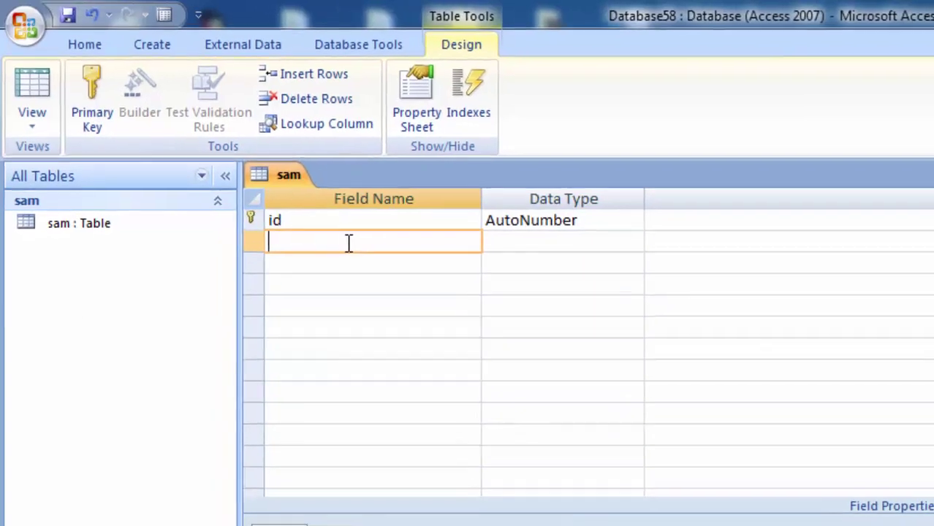
text(numbe)
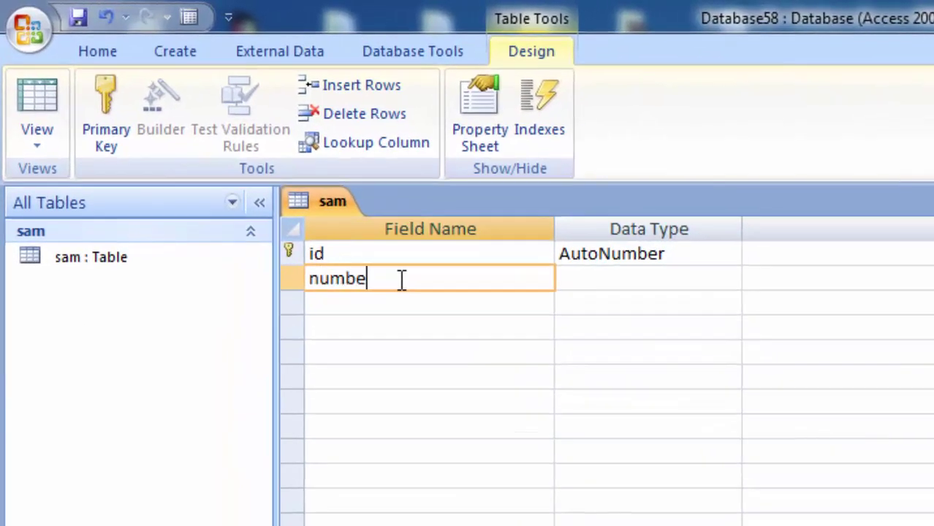
text(r1)
key(Tab)
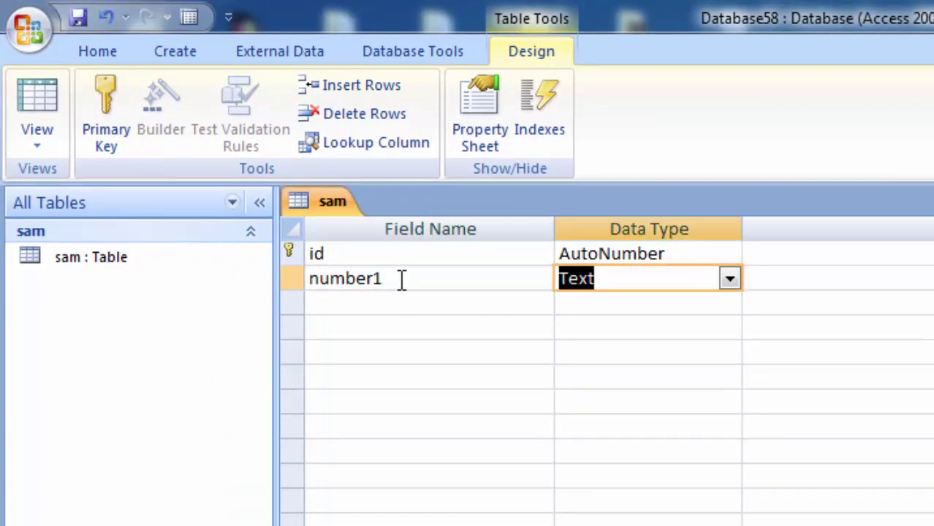
click(377, 304)
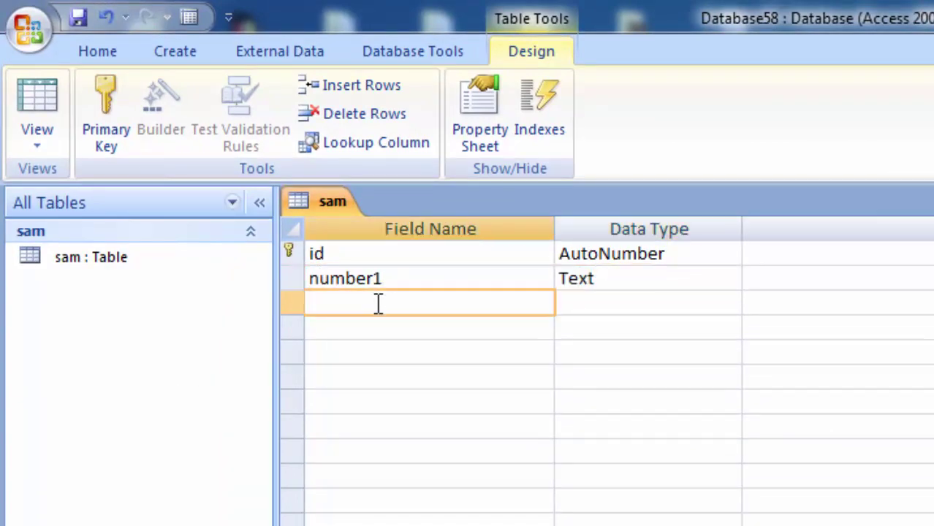
text(number)
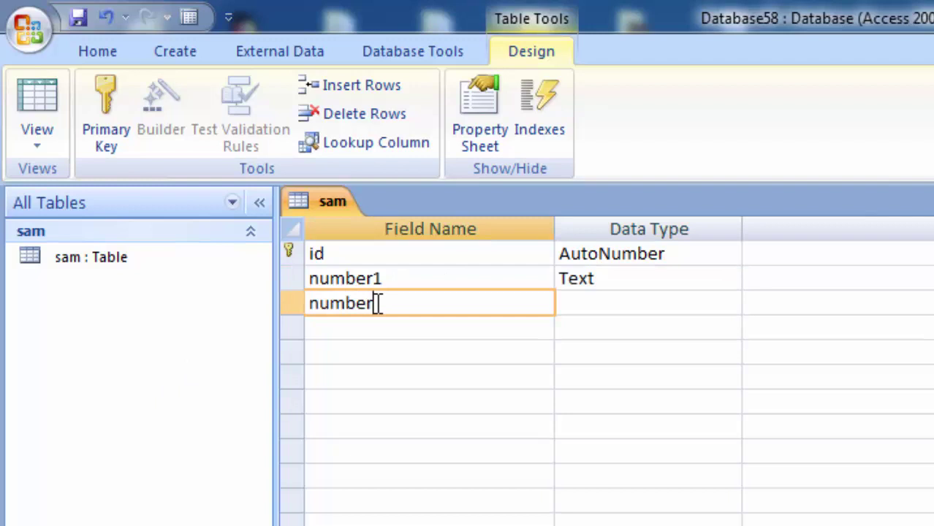
text(2)
key(Tab)
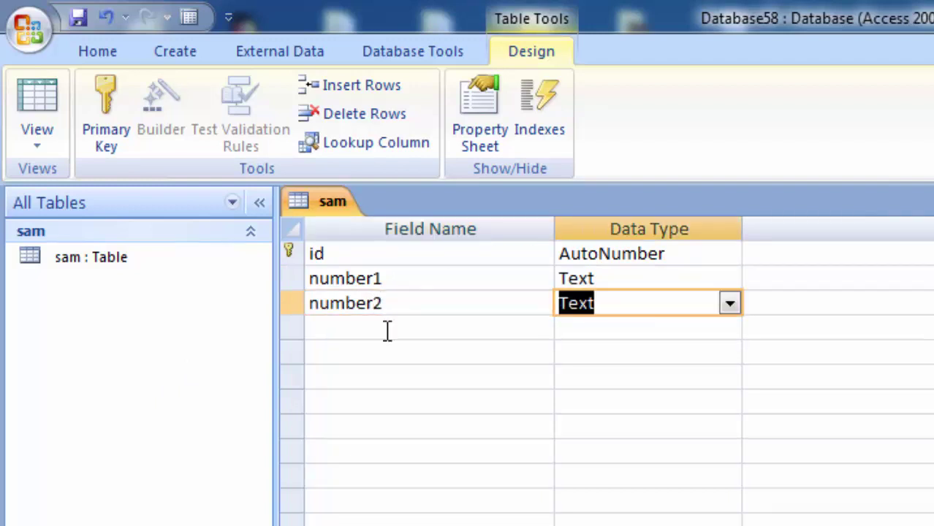
click(387, 329)
text(numb)
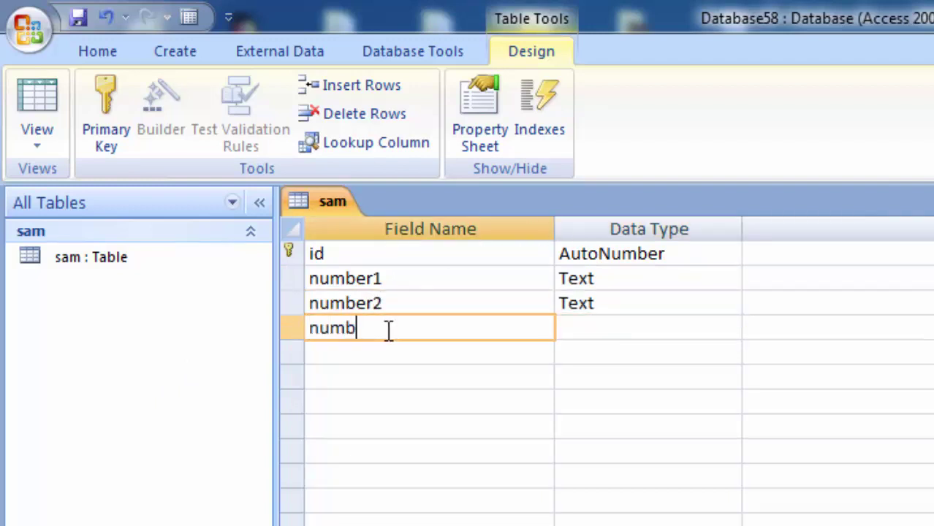
text(er3)
key(Tab)
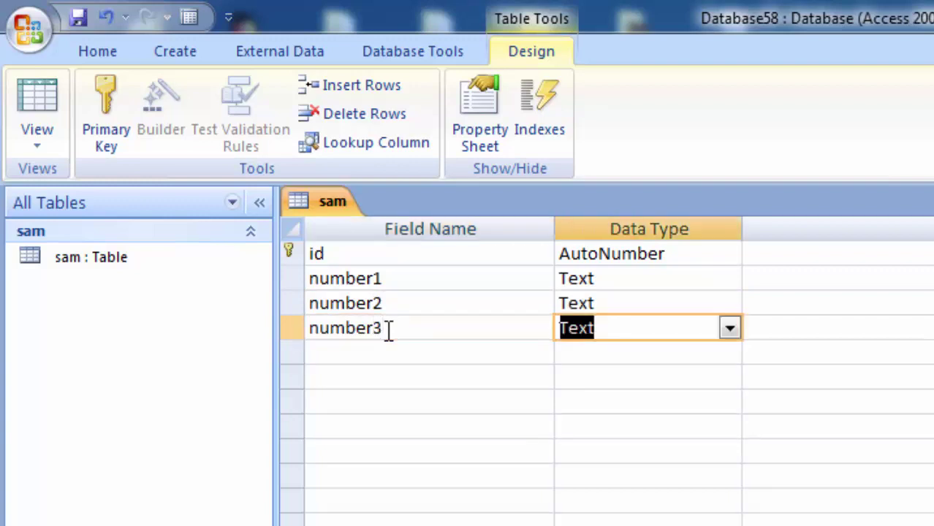
text(tota)
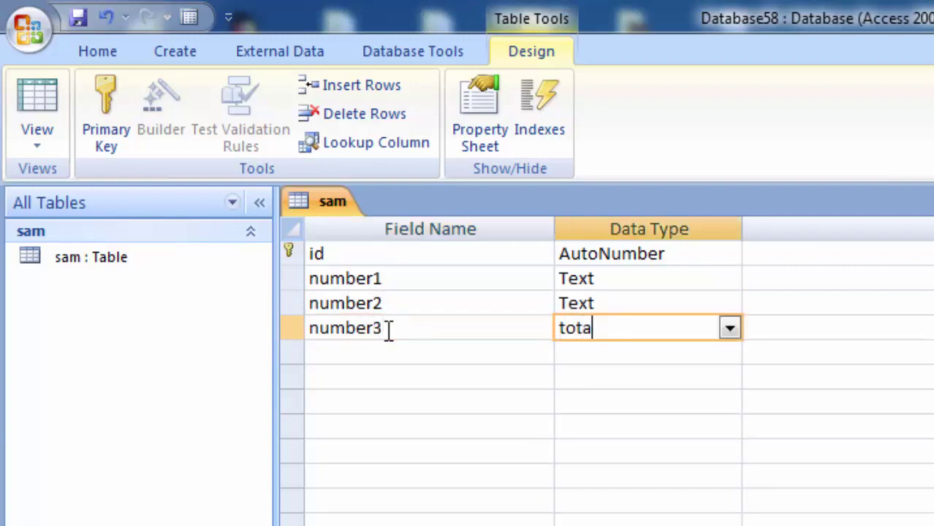
text(l)
key(BackSpace)
key(BackSpace)
key(BackSpace)
key(BackSpace)
key(BackSpace)
- Set the data type of number3, number2 and number1 to Number
click(729, 329)
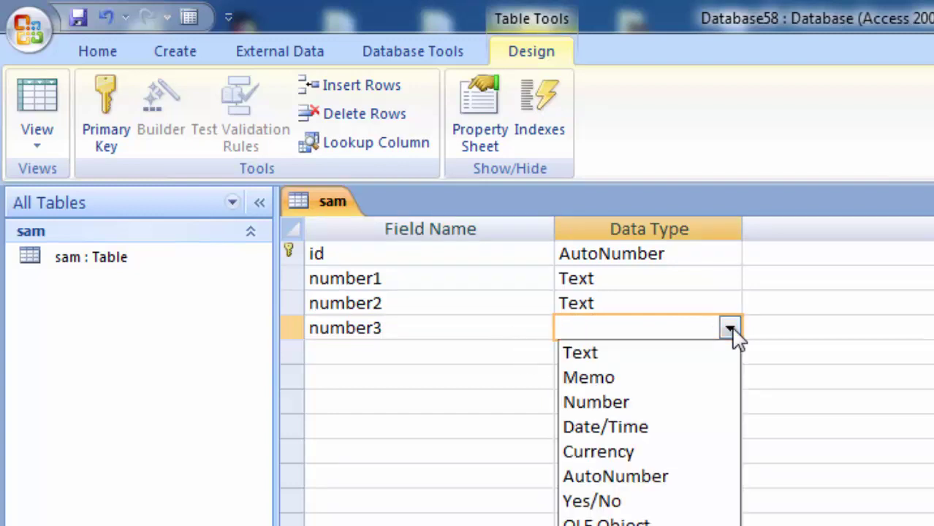
click(653, 402)
click(661, 282)
click(683, 304)
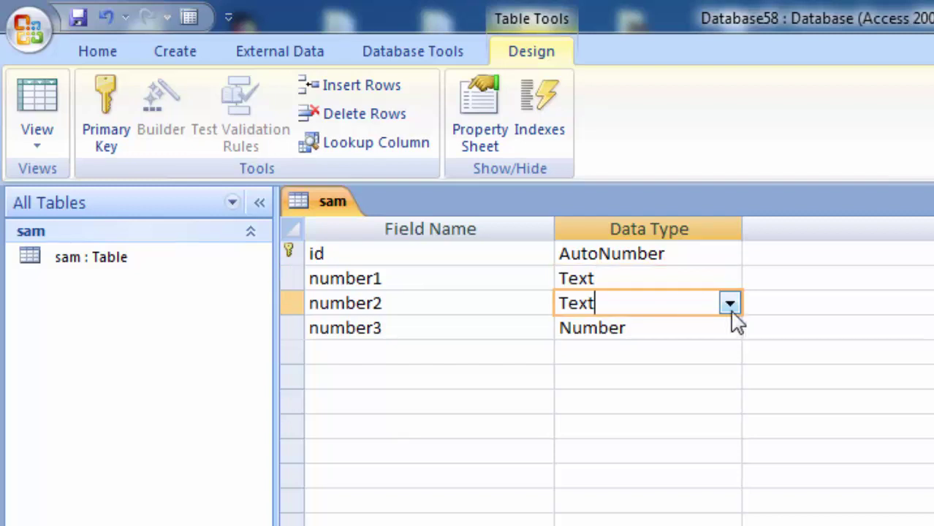
click(728, 302)
click(683, 369)
click(684, 278)
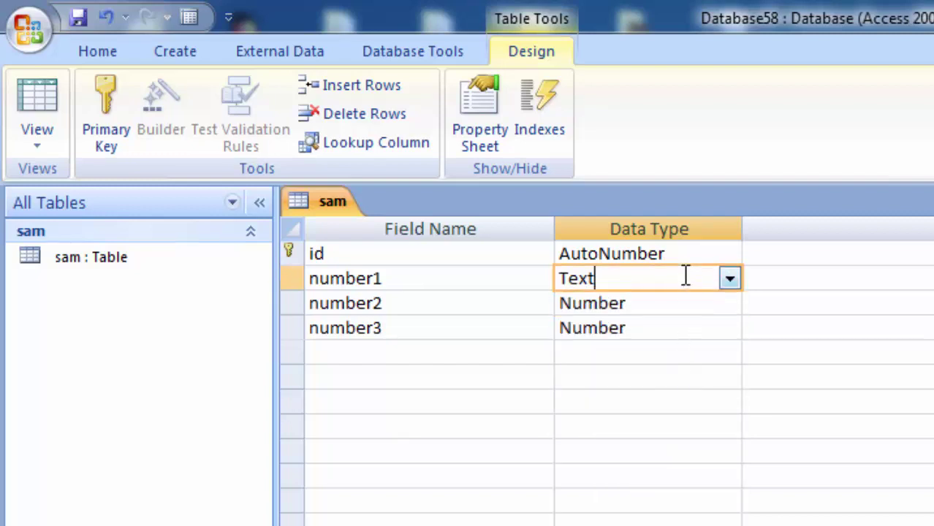
click(729, 278)
click(694, 353)
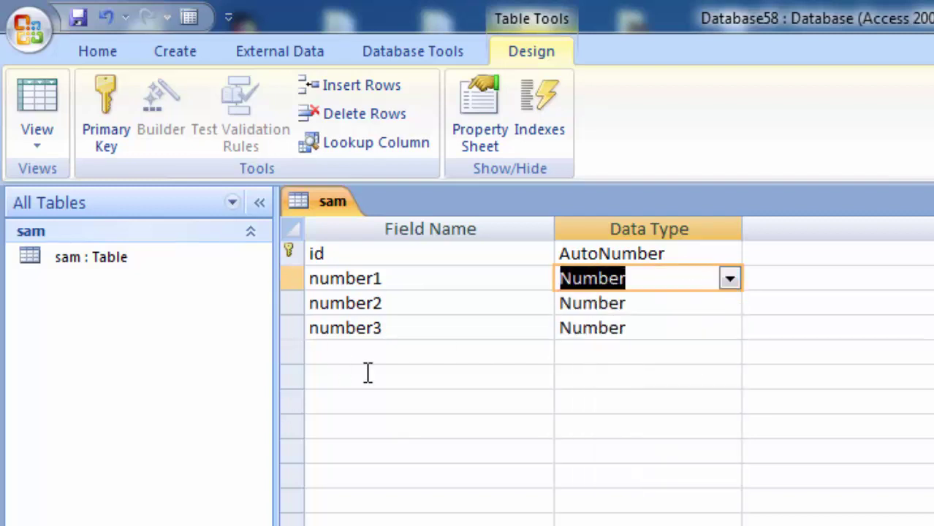
- Add a fifth field named total with Number data type
click(414, 355)
text(T)
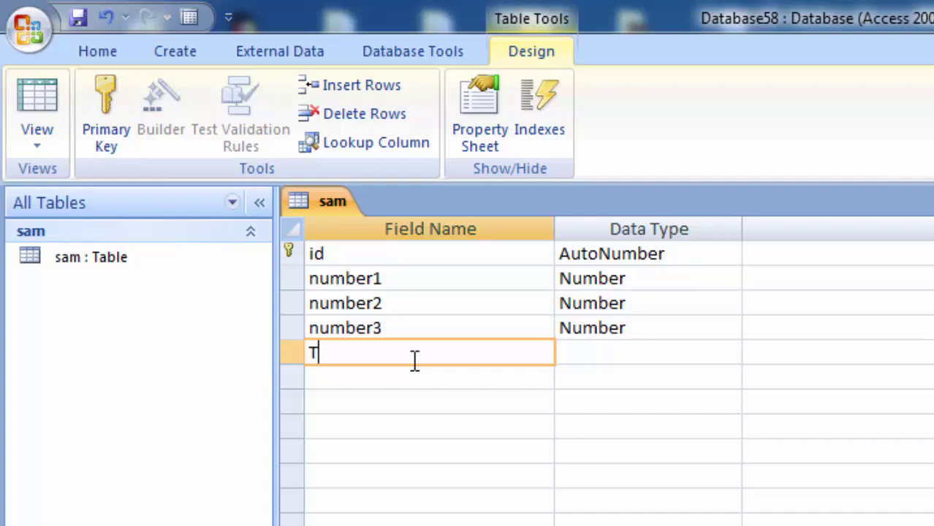
key(BackSpace)
text(to)
text(tal)
click(645, 351)
click(727, 354)
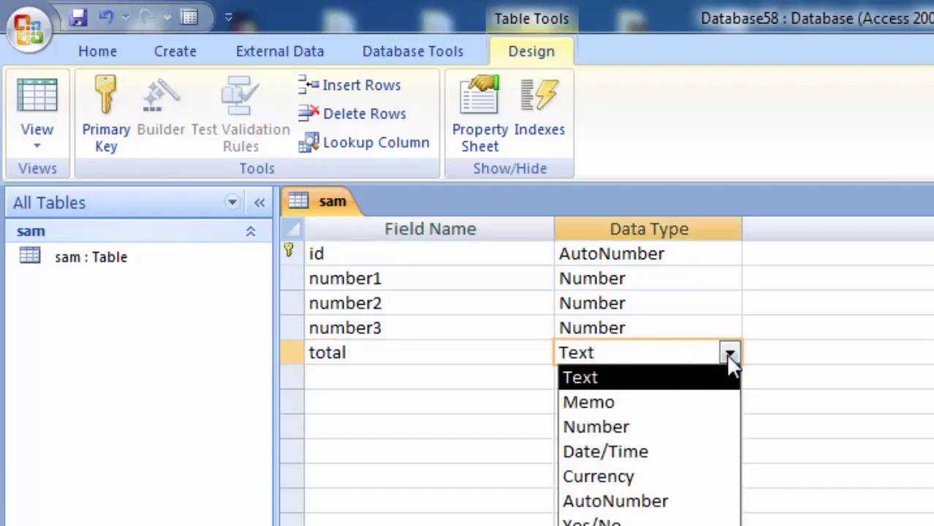
click(694, 427)
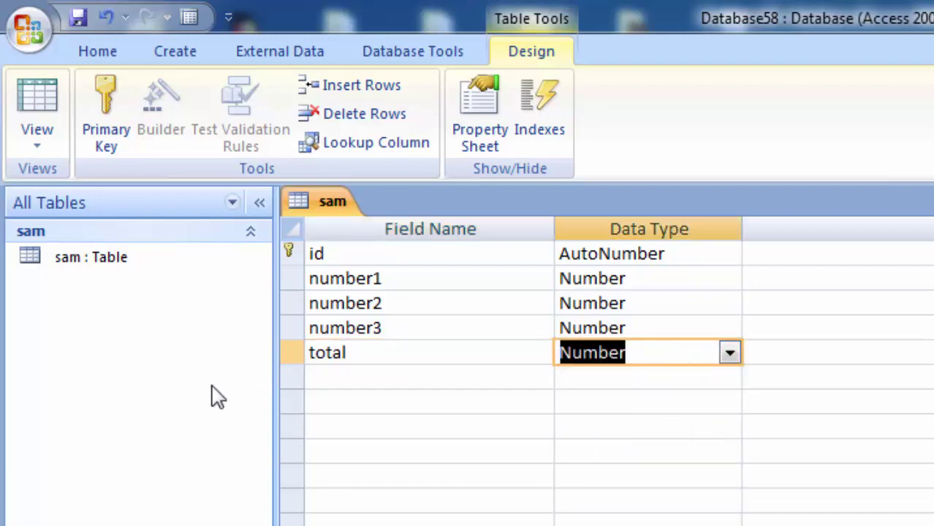
- Save the sam table and start a new query in Query Design
click(25, 102)
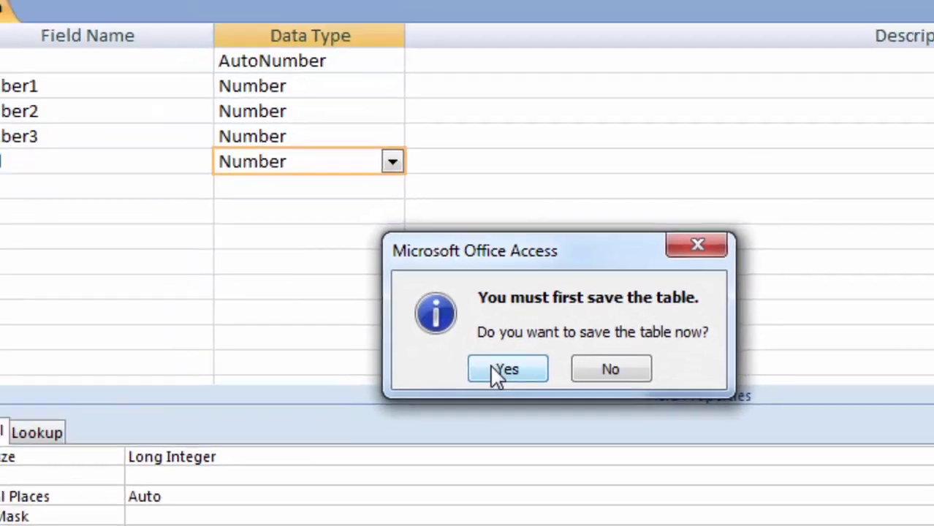
click(614, 422)
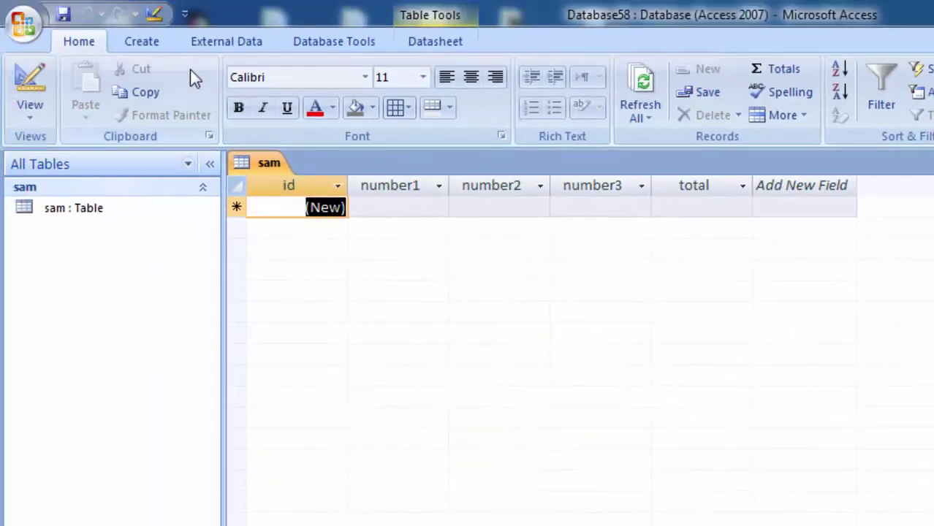
click(152, 43)
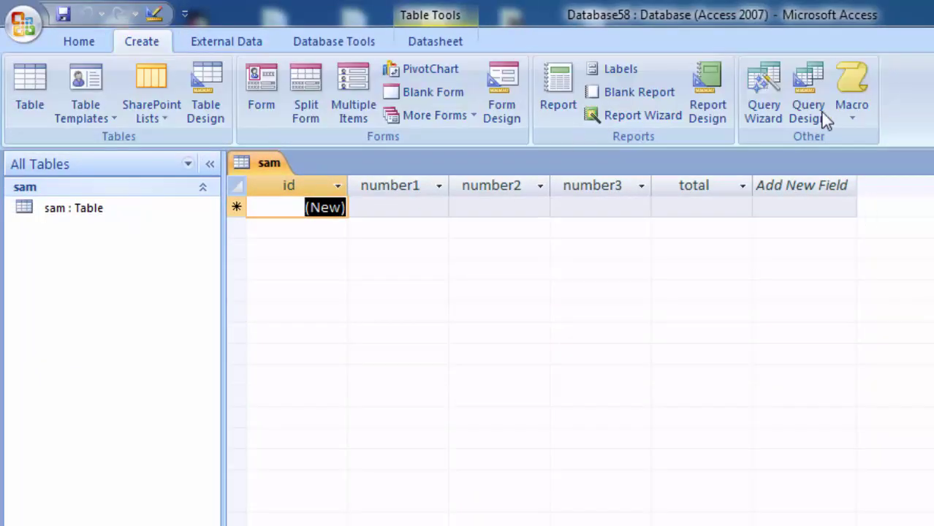
click(807, 95)
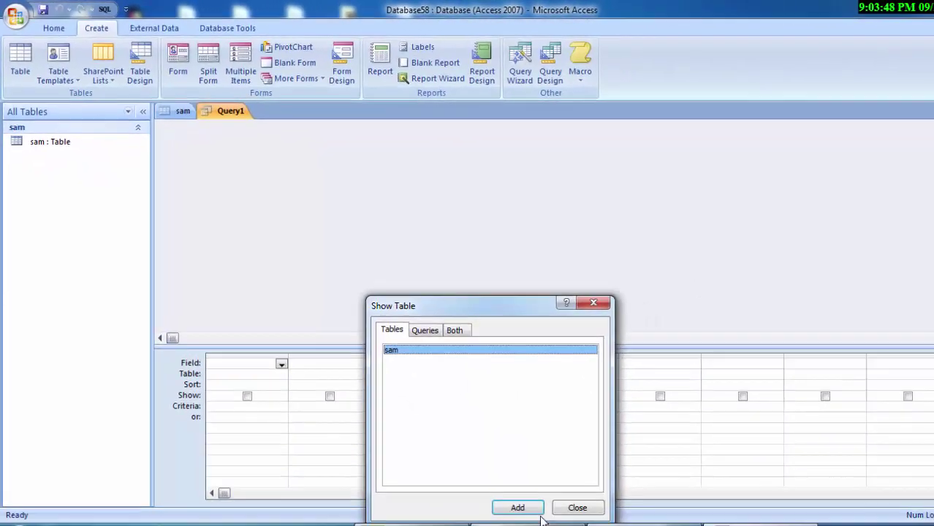
- Add the sam table and place number1, number2, number3 and total in the query grid
click(531, 508)
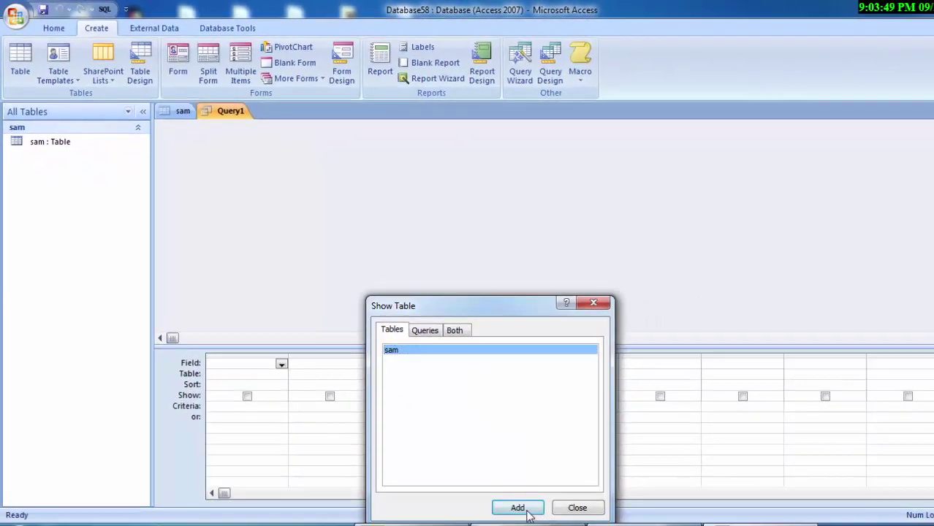
click(577, 507)
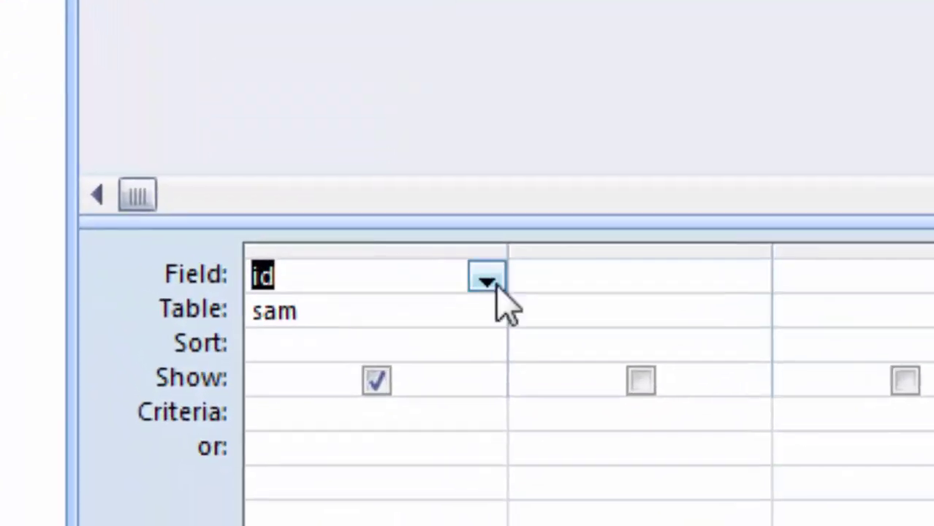
click(258, 145)
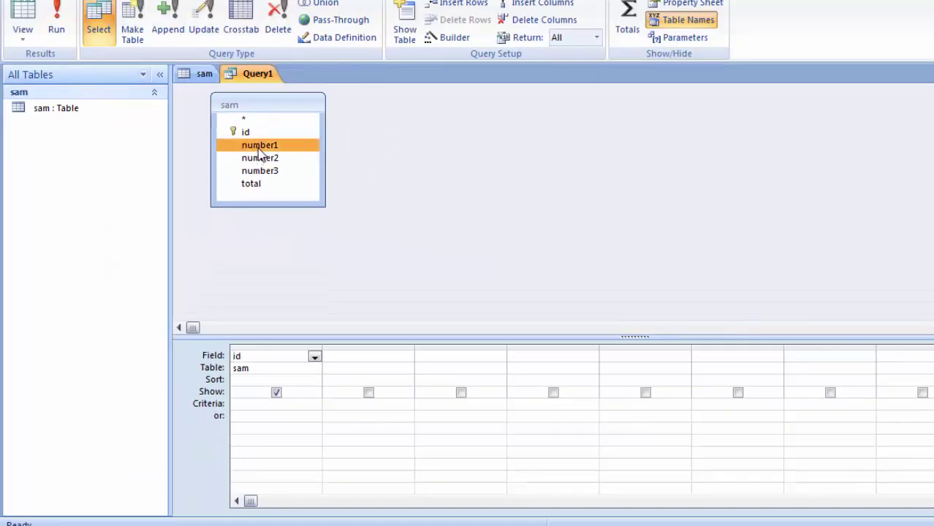
double_click(258, 146)
double_click(261, 158)
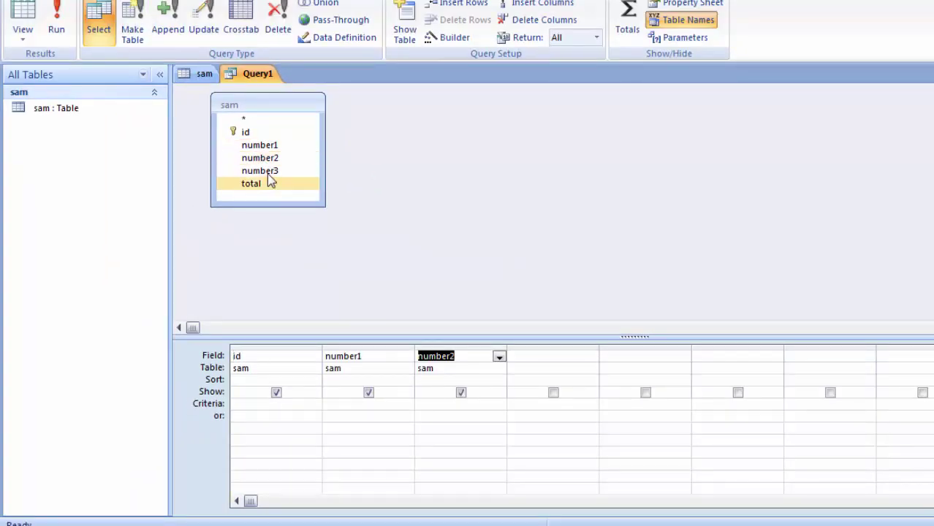
double_click(263, 171)
click(266, 183)
double_click(266, 184)
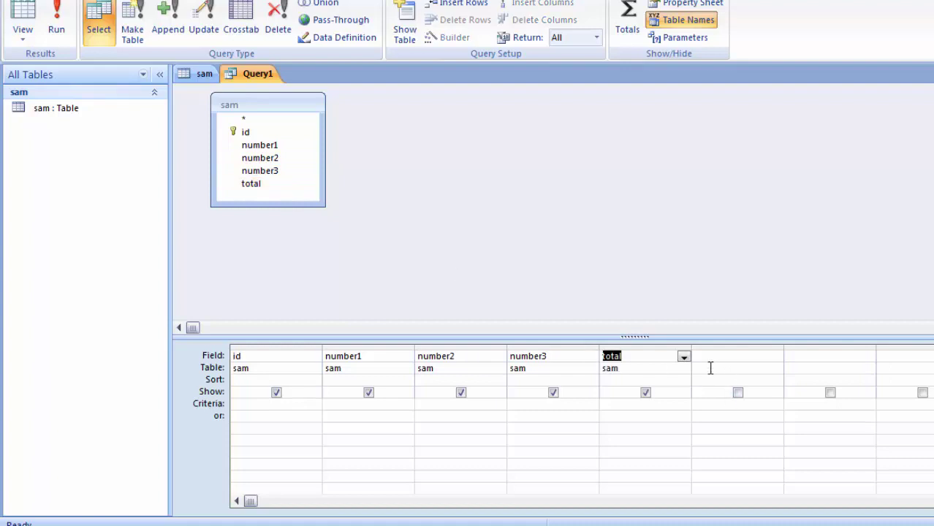
click(644, 358)
text(:[nu)
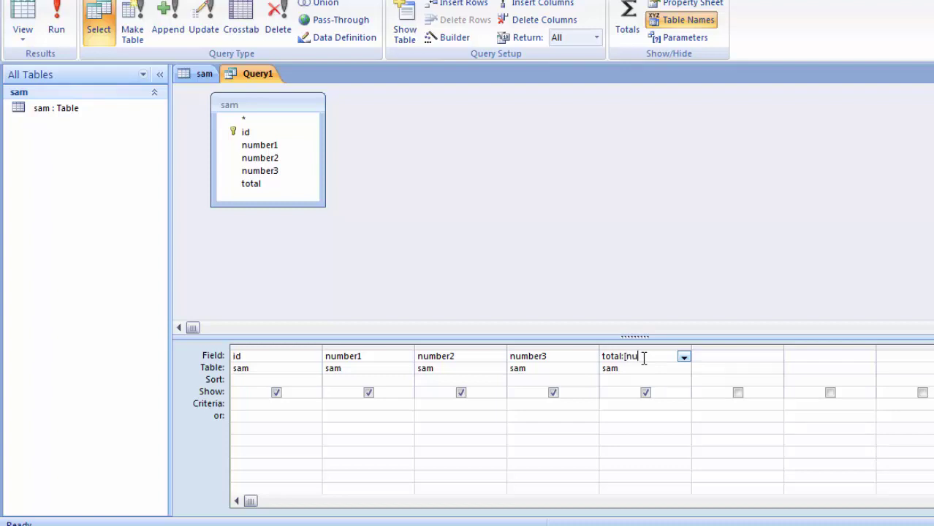
- Define the total column as total:[number1]+[number2]+[number3] and run the query
text(mb)
text(1)
text(n)
text(um)
text(er)
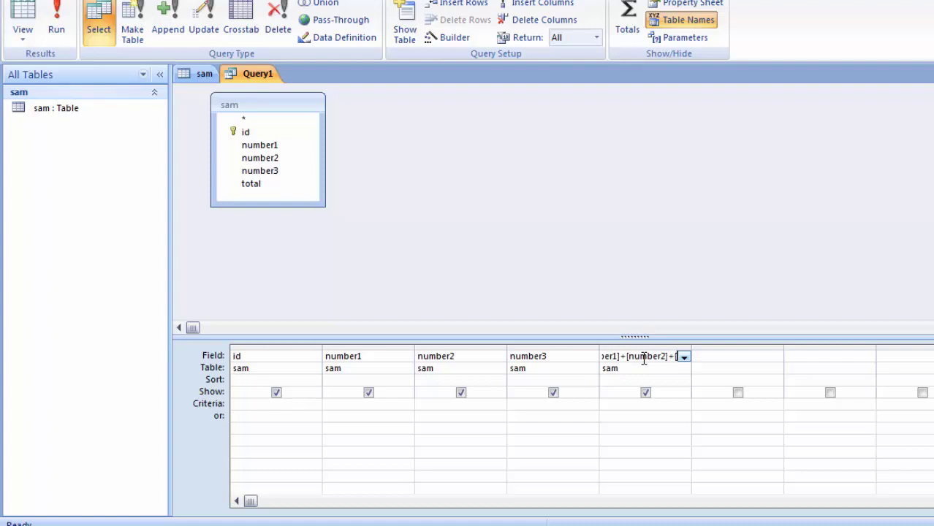
text(numbe)
click(56, 28)
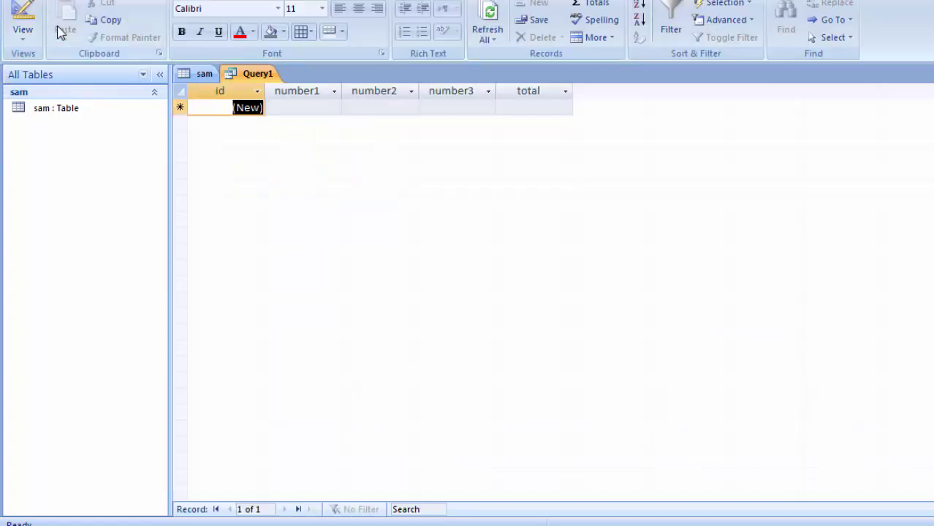
- Enter a first record 56, 3, 2 so total shows 61
click(277, 108)
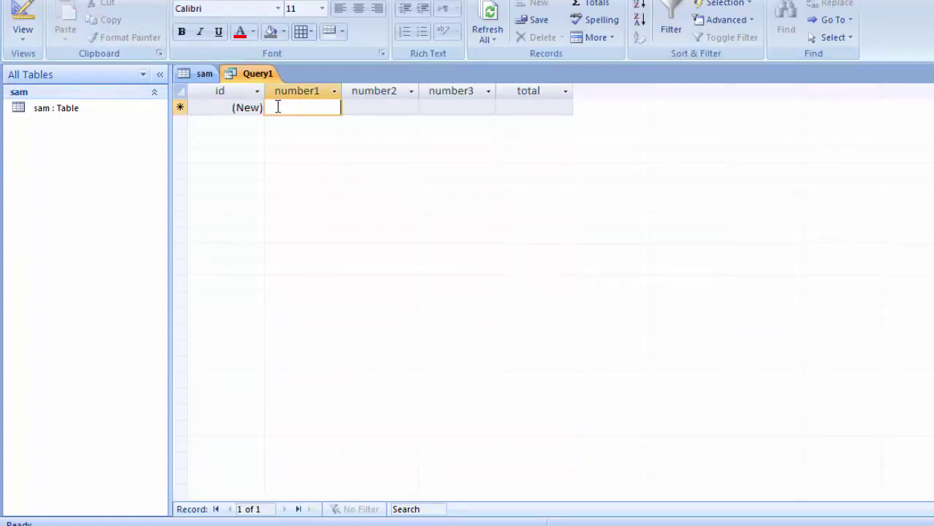
text(56)
key(Tab)
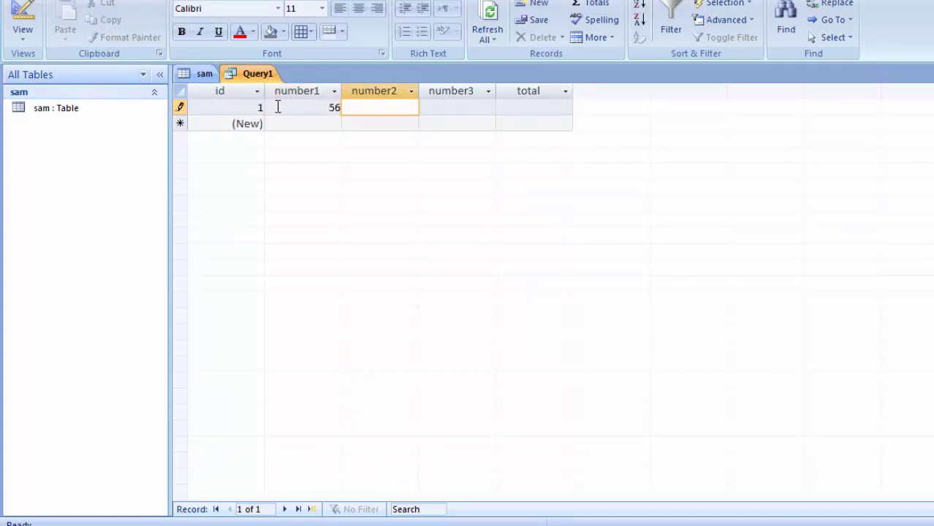
text(3)
key(Tab)
text(2)
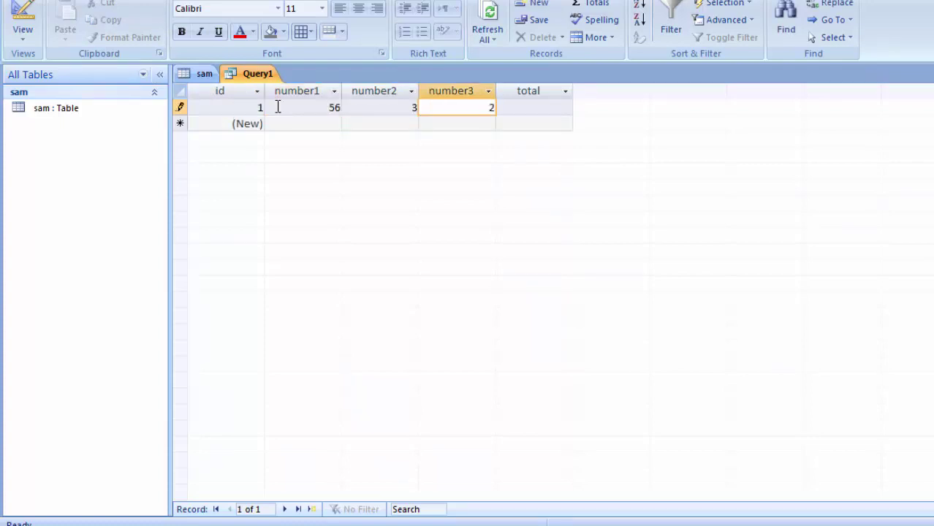
key(Tab)
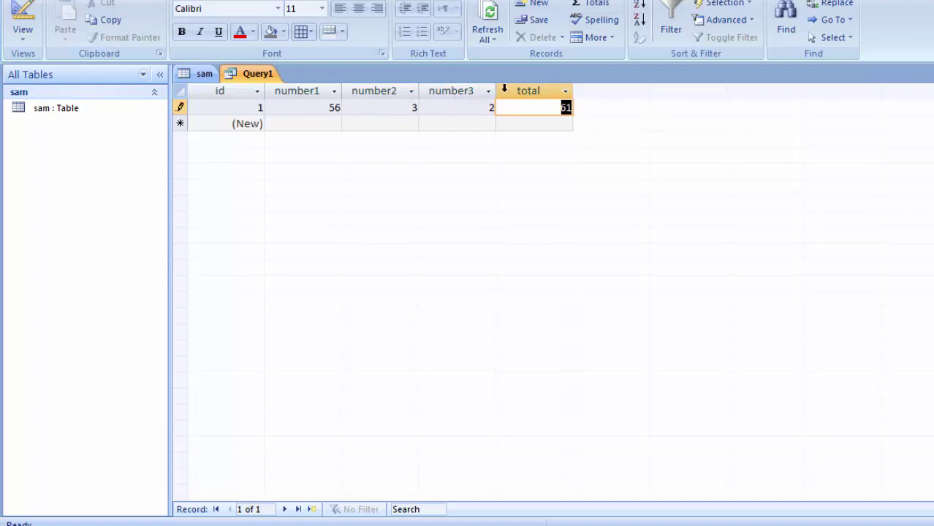
- Enter a second record 22, 45, 6 so total shows 73
click(303, 126)
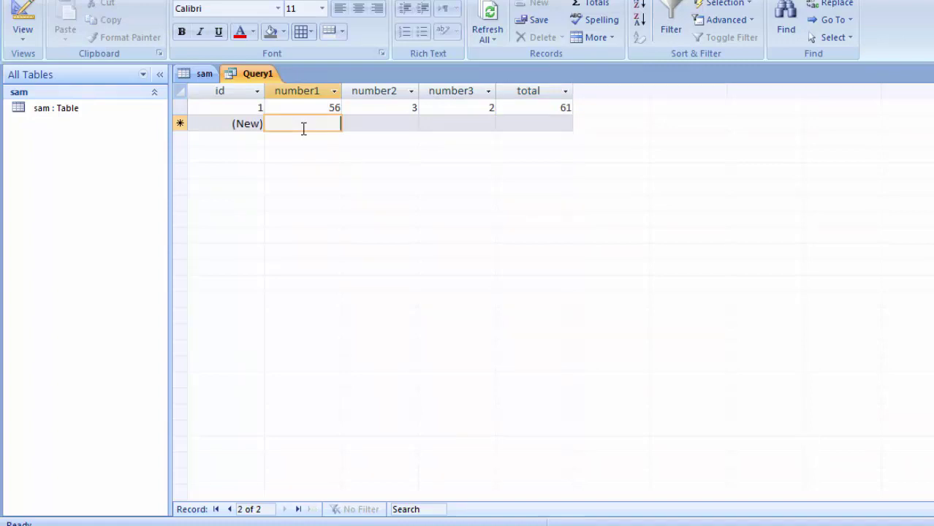
text(22)
key(Tab)
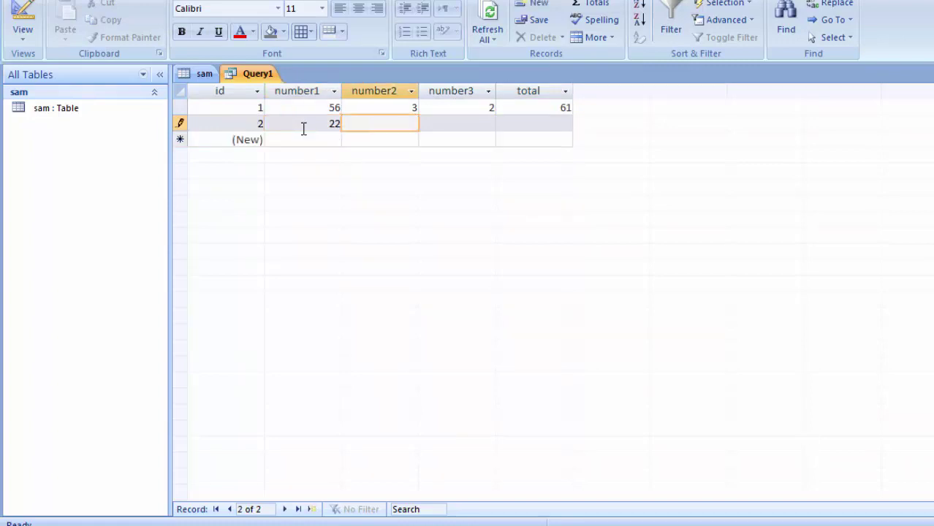
text(45)
key(Tab)
text(6)
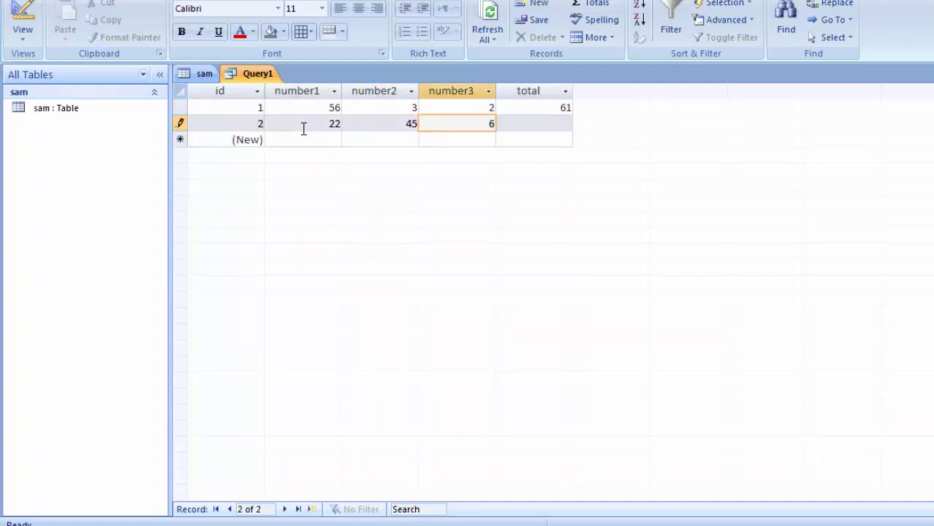
key(Tab)
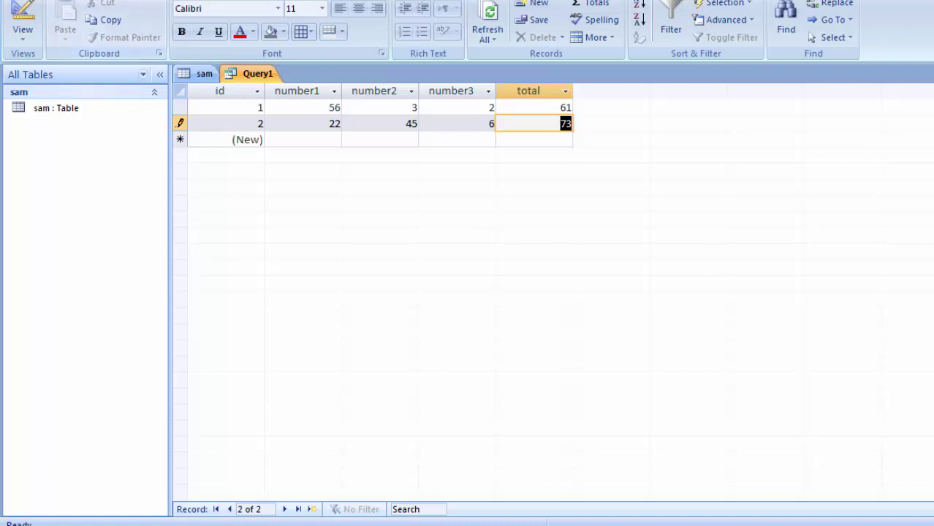
click(91, 0)
- Create a new table in Design View saved as subtraction
click(24, 28)
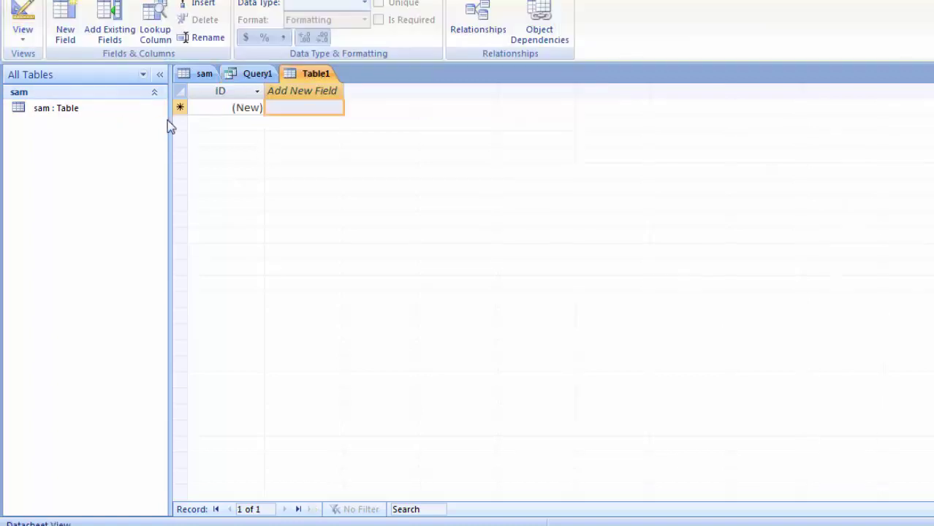
click(22, 42)
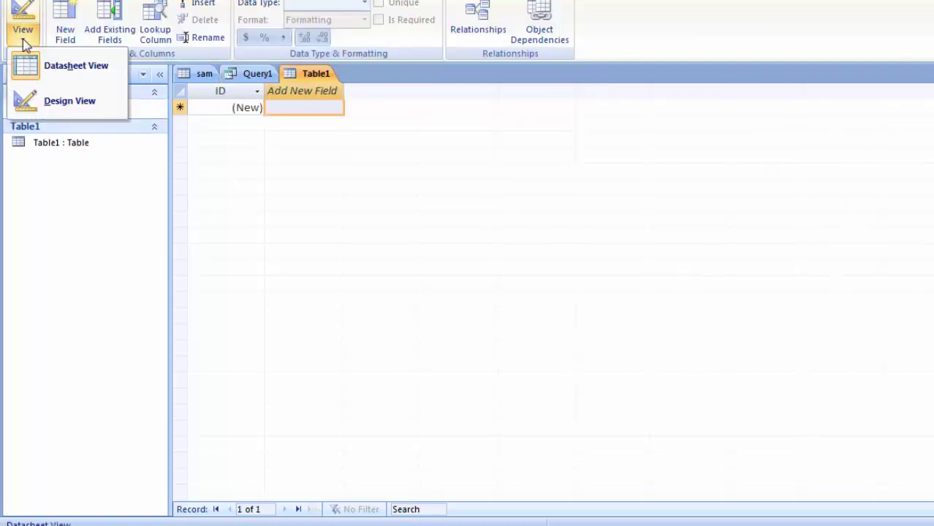
click(57, 102)
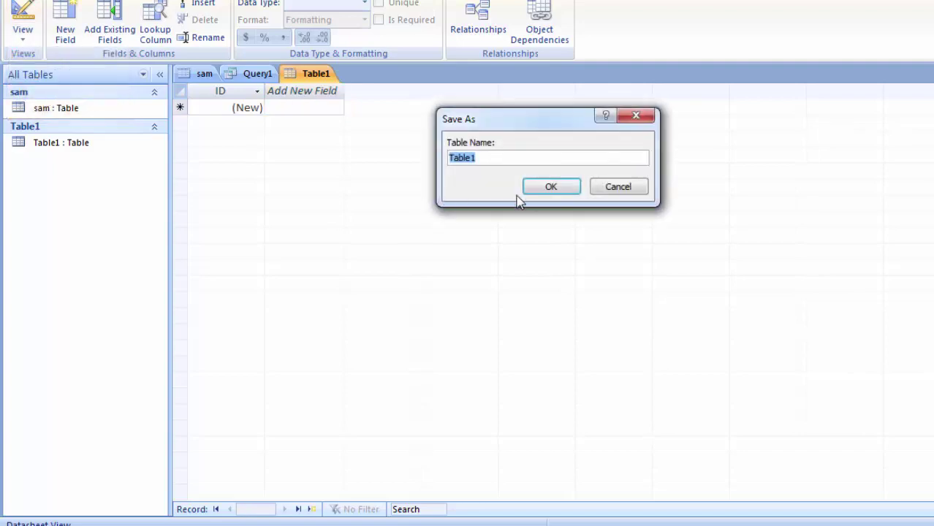
key(BackSpace)
text(action)
click(534, 193)
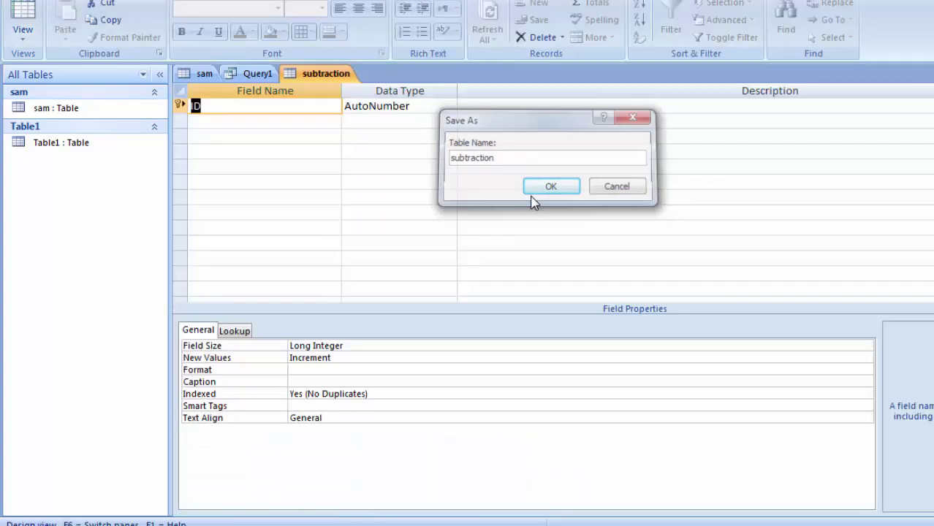
- Add fields named sub1, sub2 and result to the subtraction table
click(222, 121)
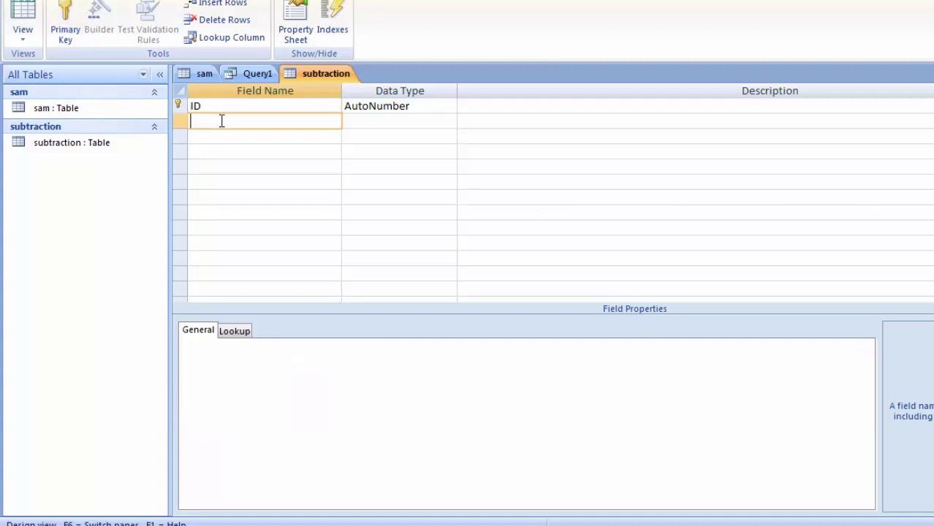
text(b)
key(BackSpace)
text(ub)
text(1)
key(Tab)
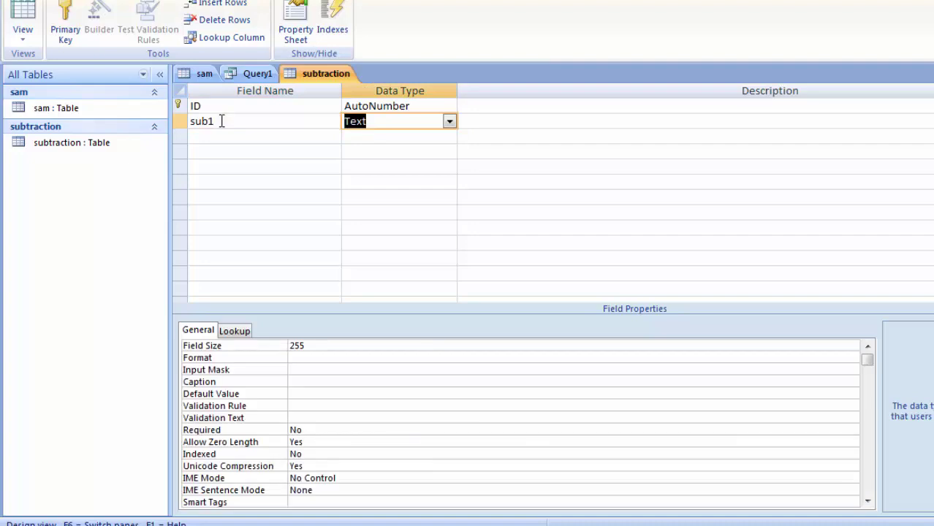
click(229, 135)
text(s)
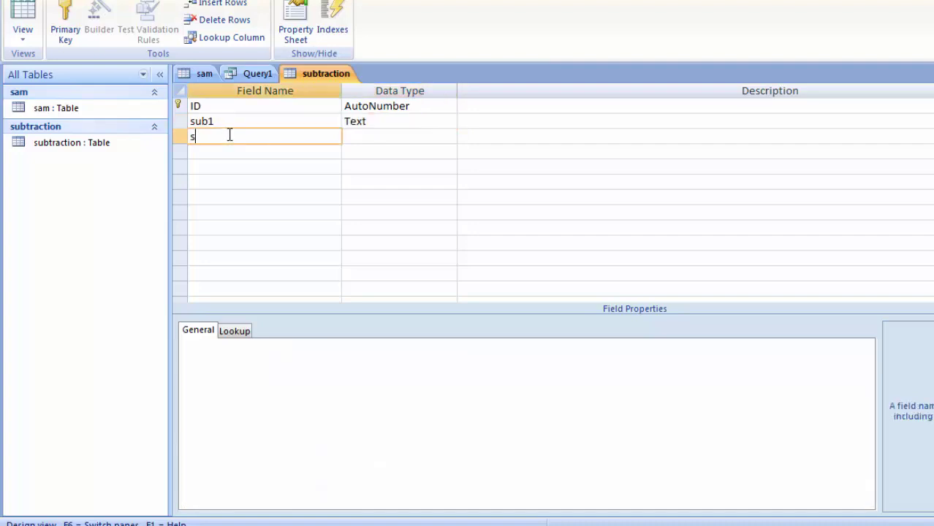
text(ub2)
click(272, 154)
text(t)
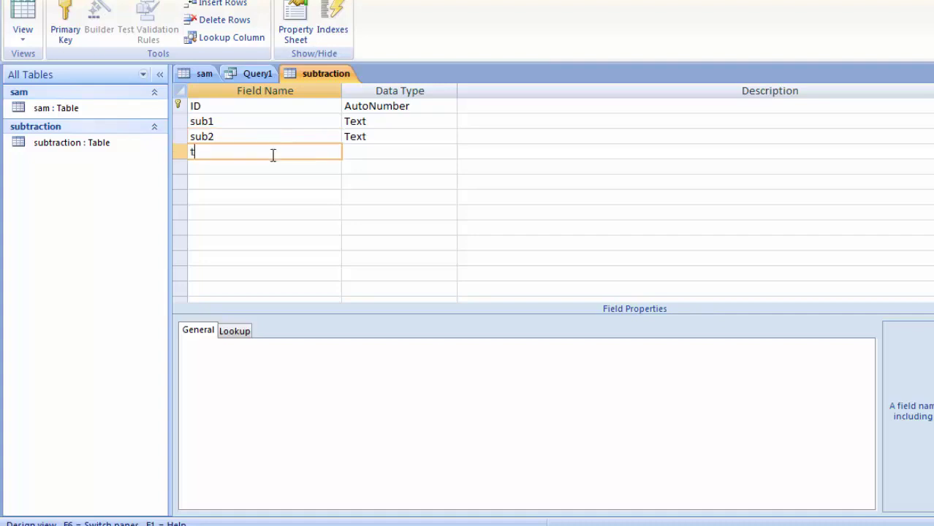
text(otal)
key(BackSpace)
key(BackSpace)
key(BackSpace)
text(resu)
text(lt)
- Make sub1, sub2 and result Number fields and switch to Datasheet View
click(375, 151)
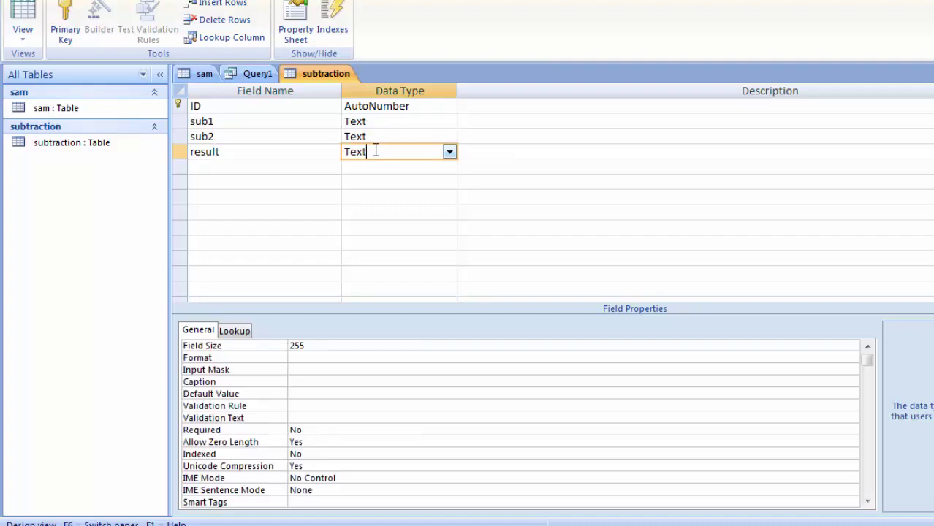
click(434, 121)
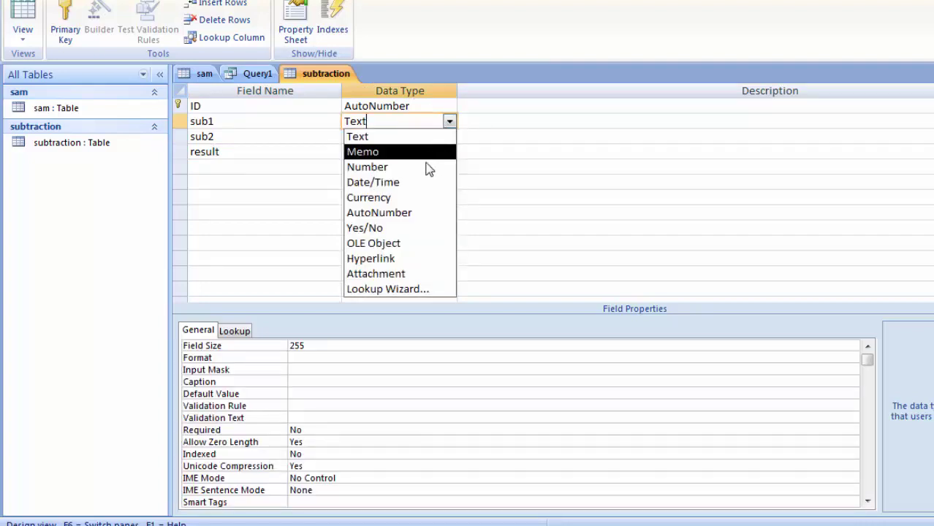
click(426, 167)
click(423, 138)
click(451, 138)
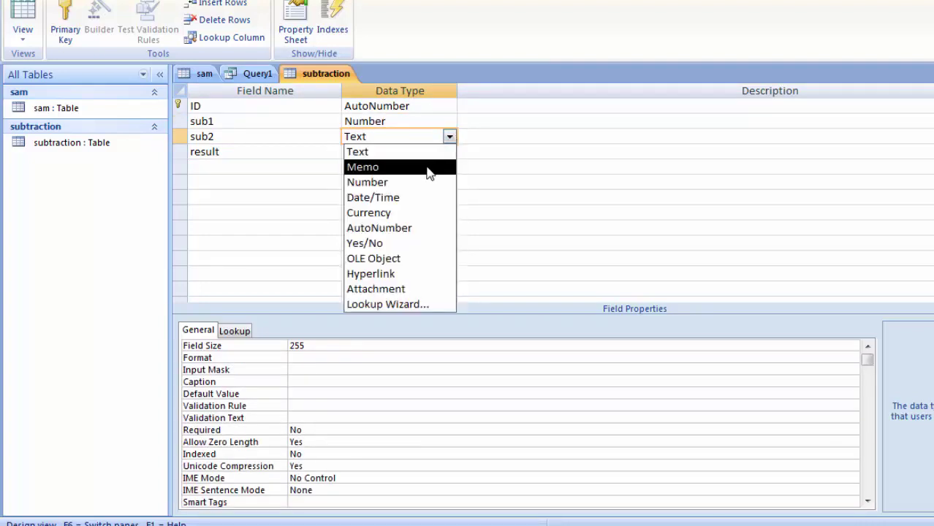
click(426, 183)
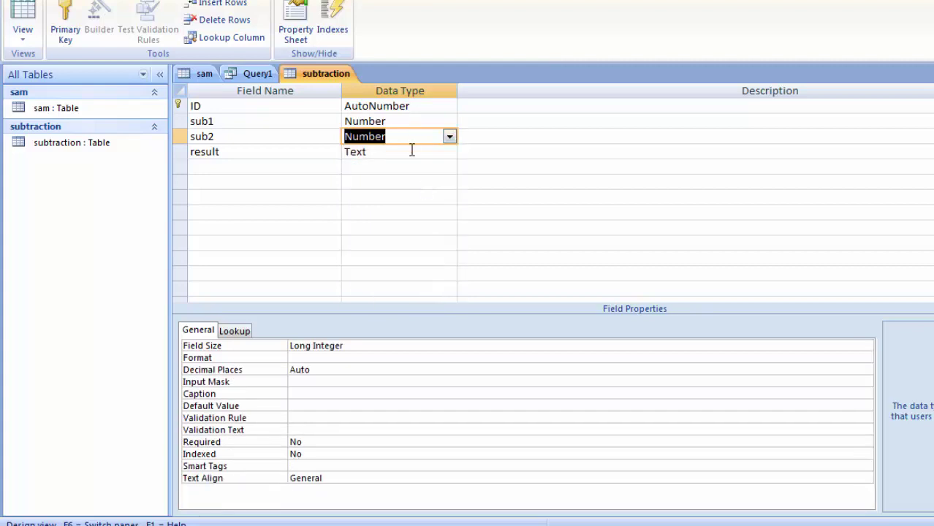
click(411, 152)
click(449, 152)
click(421, 197)
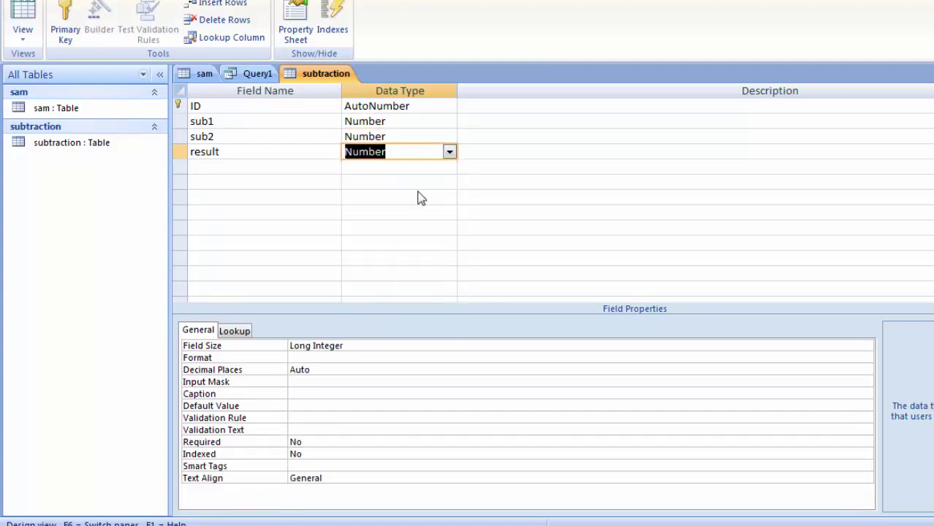
click(26, 21)
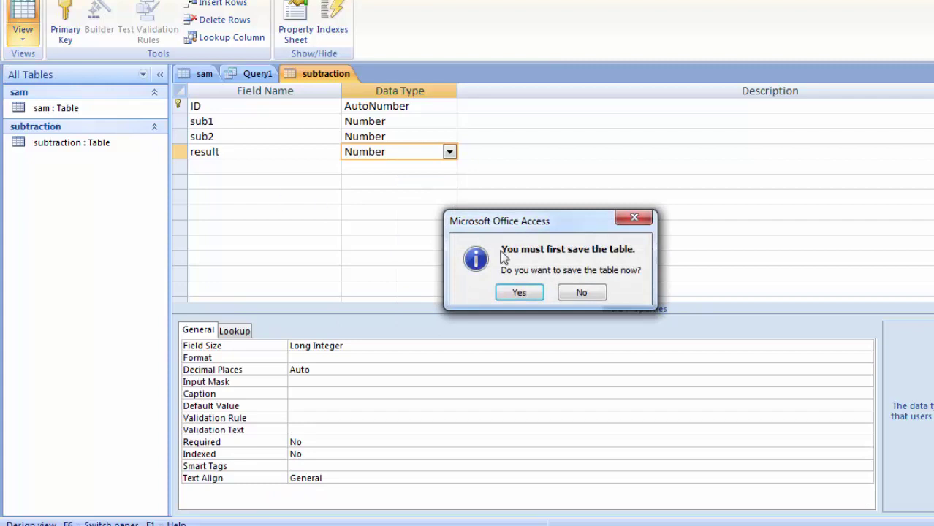
- Confirm saving the subtraction table, then enter 8 in sub1 and 3 in sub2
click(516, 293)
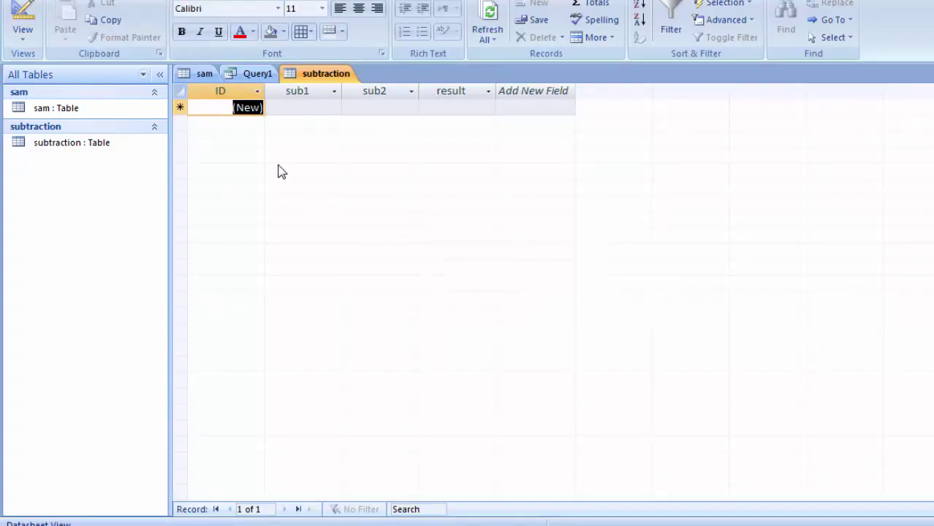
click(303, 108)
text(8)
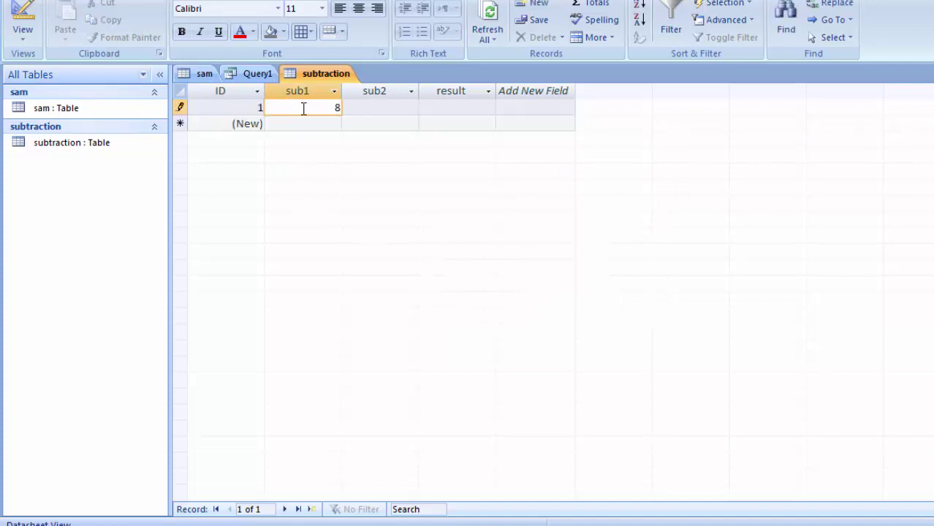
key(Tab)
text(3)
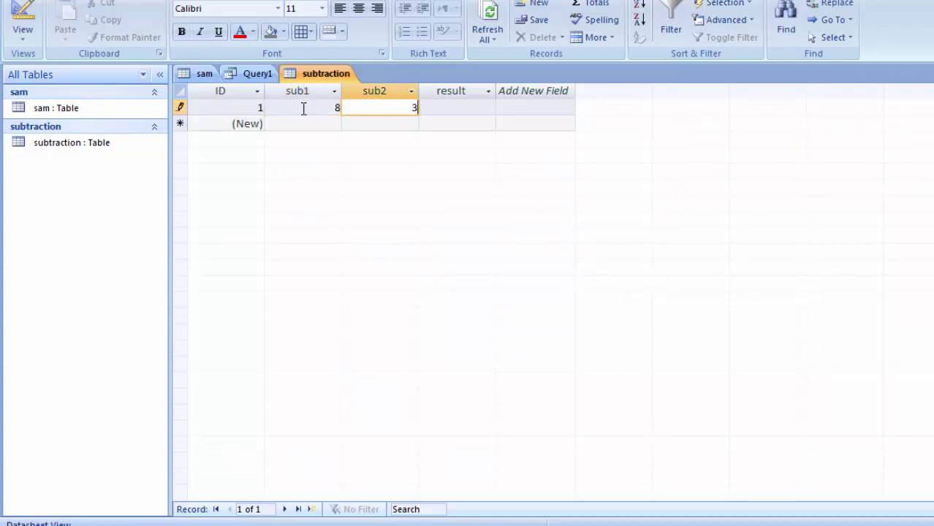
key(Tab)
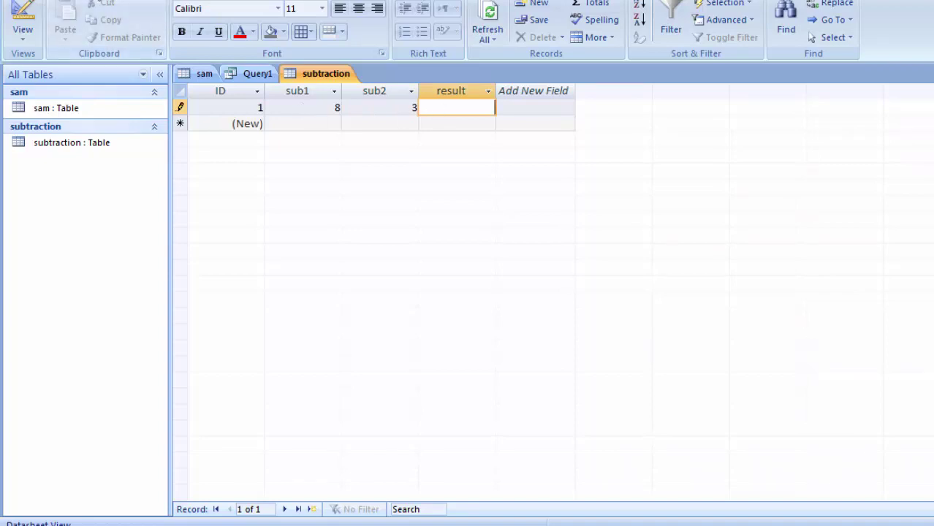
click(105, 2)
- Start a new query design based on the subtraction table
click(615, 33)
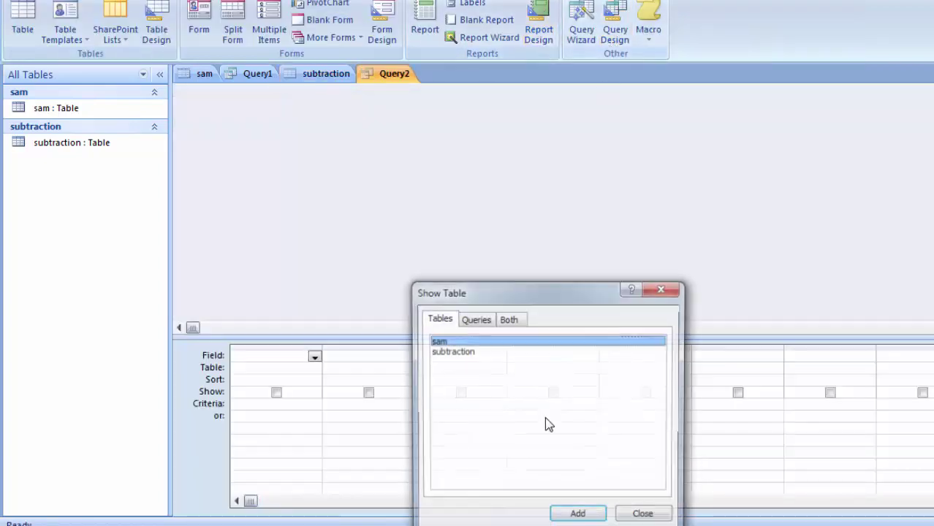
drag(548, 304, 576, 140)
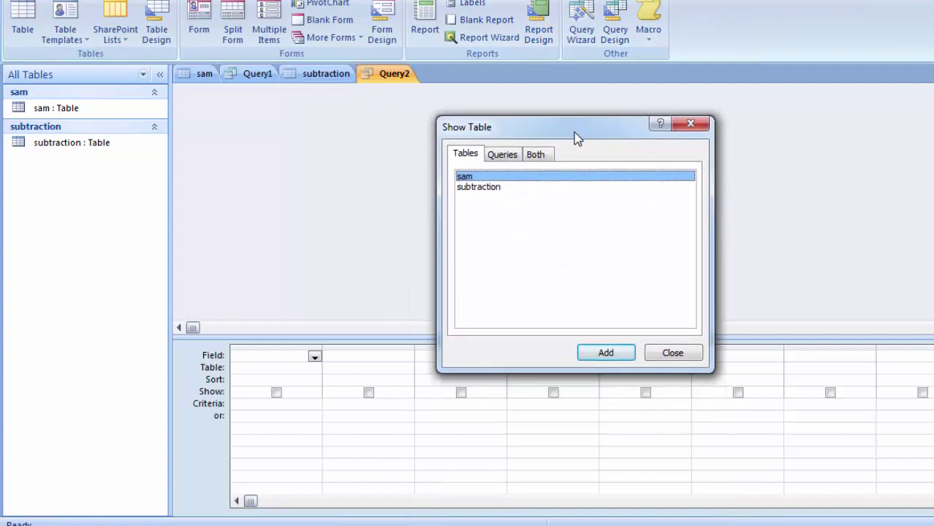
click(486, 187)
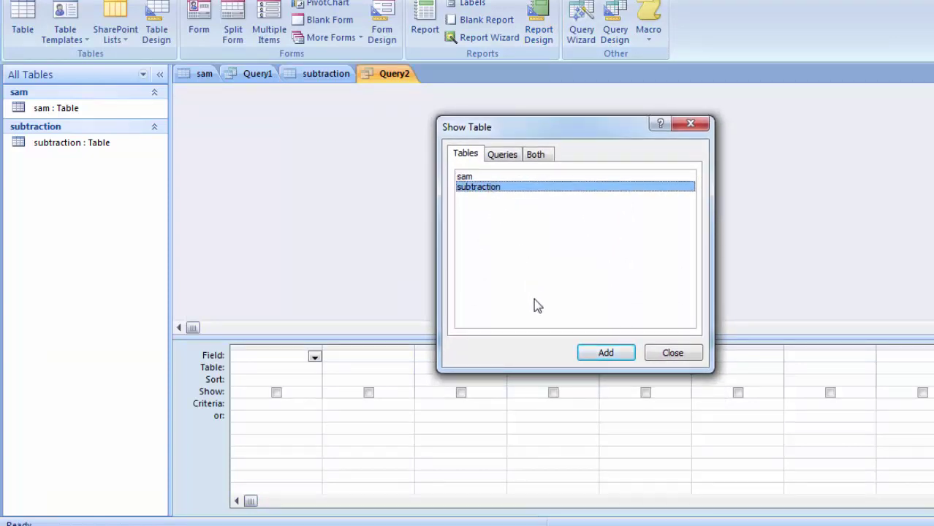
click(584, 352)
click(673, 355)
- Add ID, sub1, sub2 and result as query columns
click(263, 145)
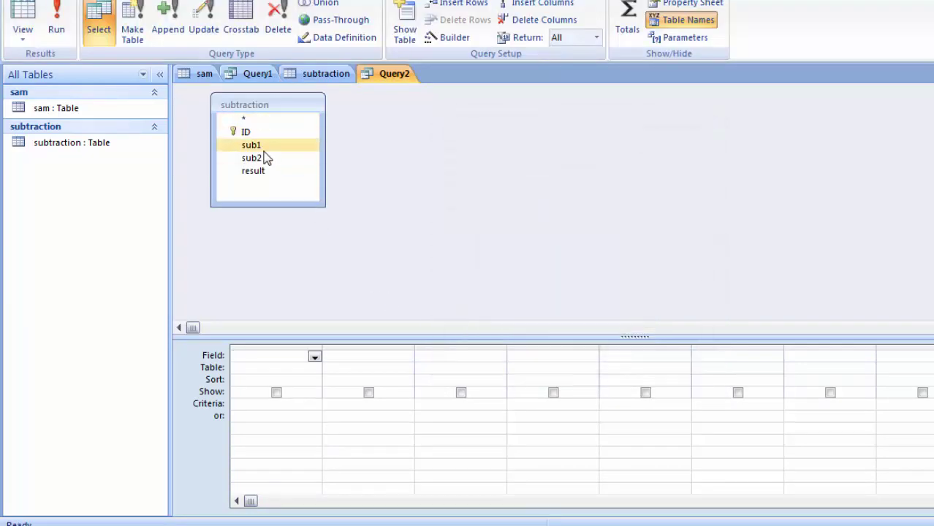
click(266, 133)
double_click(266, 132)
double_click(270, 145)
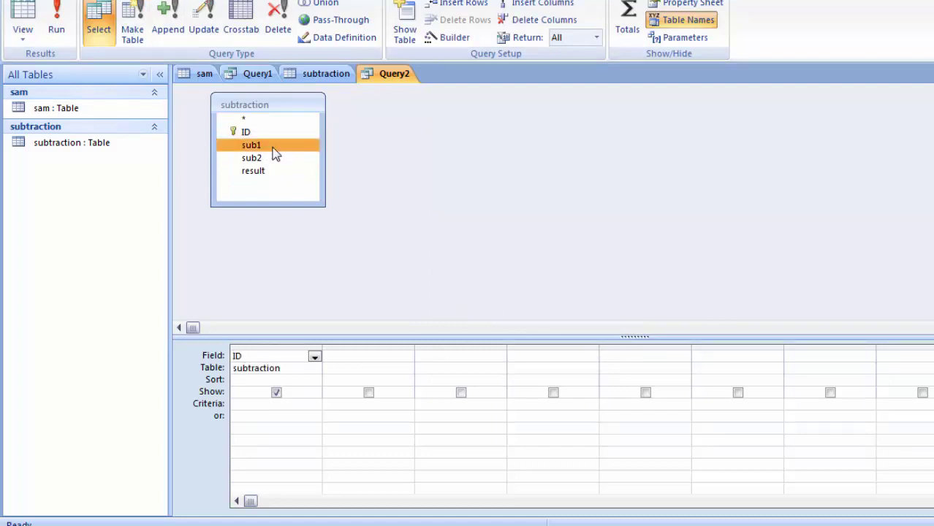
click(274, 159)
double_click(276, 160)
click(279, 171)
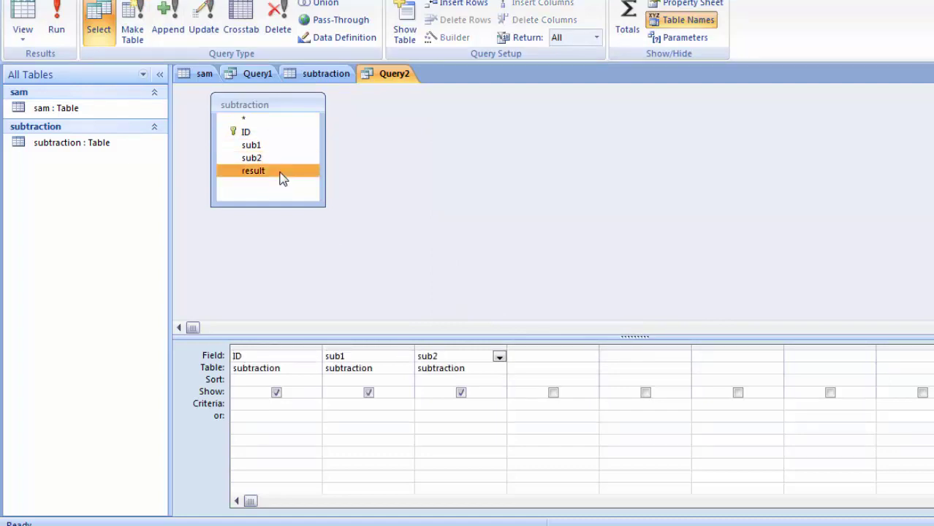
double_click(279, 171)
- Define result as result:[sub1]-[sub2] and run Query2
click(553, 357)
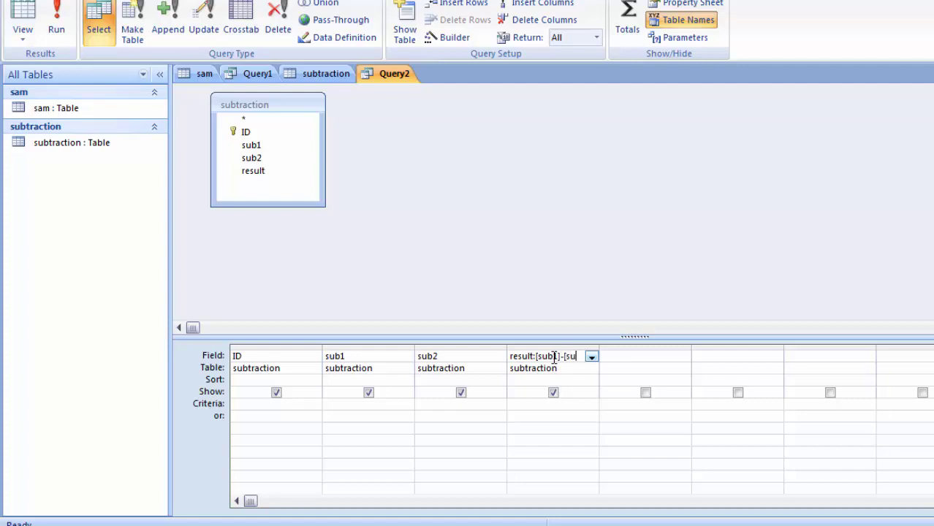
text(2)
click(56, 24)
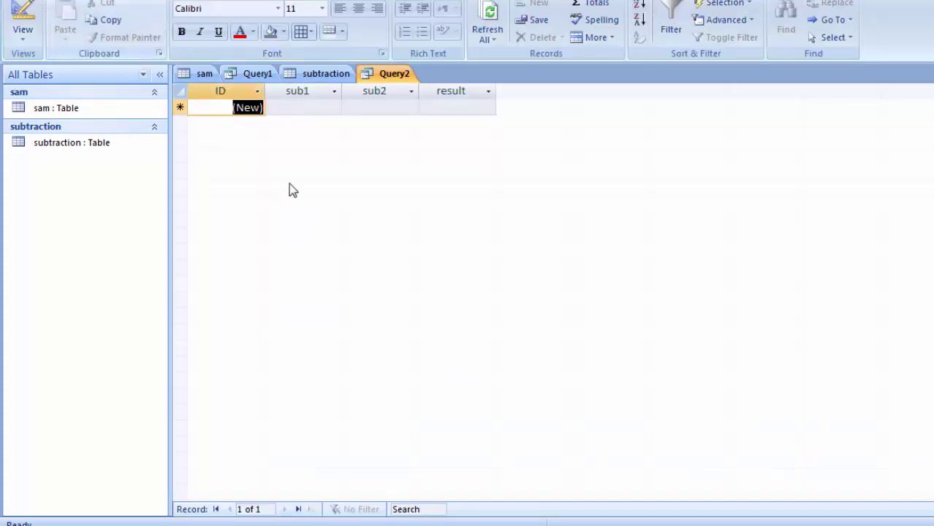
- Type sub1/sub2 pairs 7 and 2, 4 and 3, 6 and 7, giving results 5, 1 and -1
click(293, 106)
text(7)
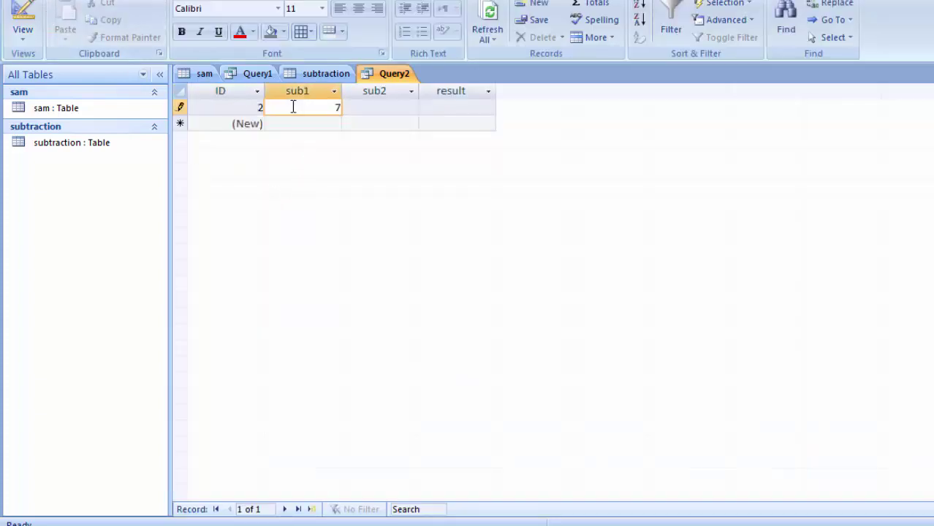
key(Tab)
text(2)
key(Tab)
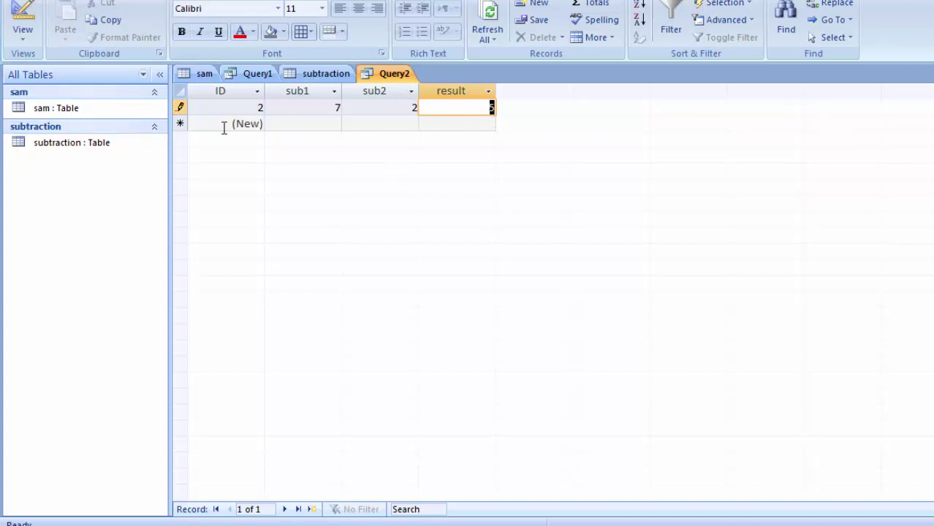
click(298, 126)
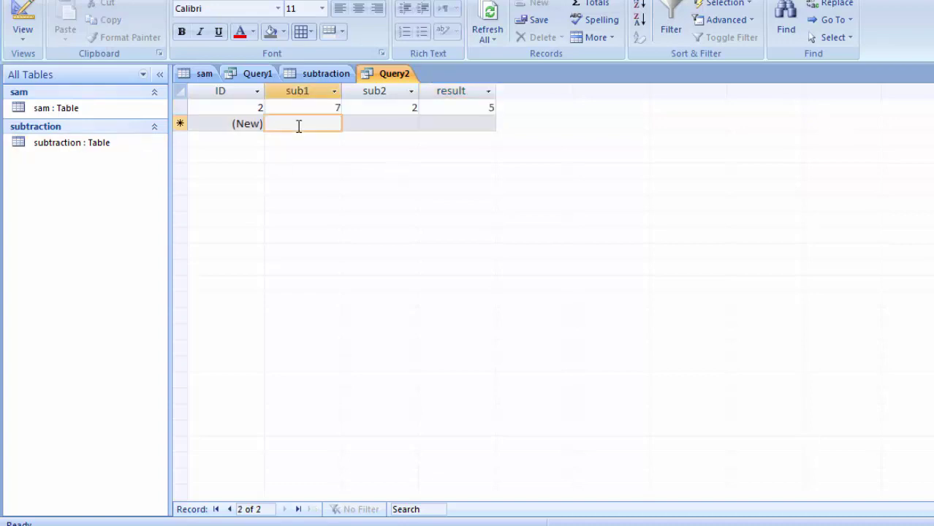
text(4)
key(Tab)
text(3)
key(Tab)
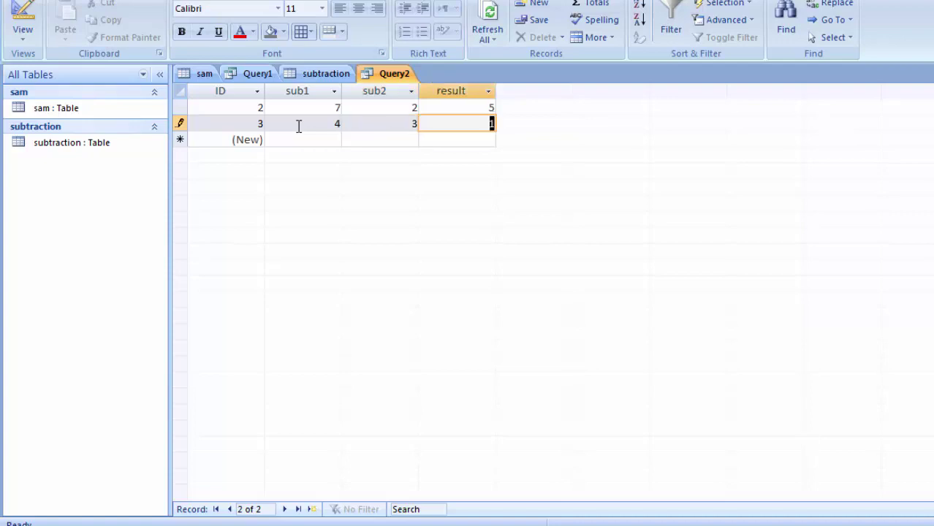
click(444, 137)
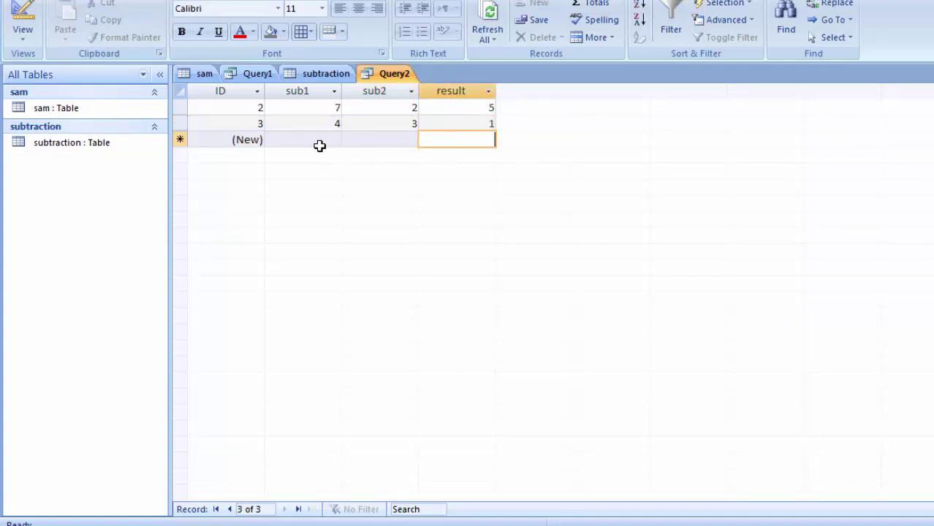
click(313, 139)
text(6)
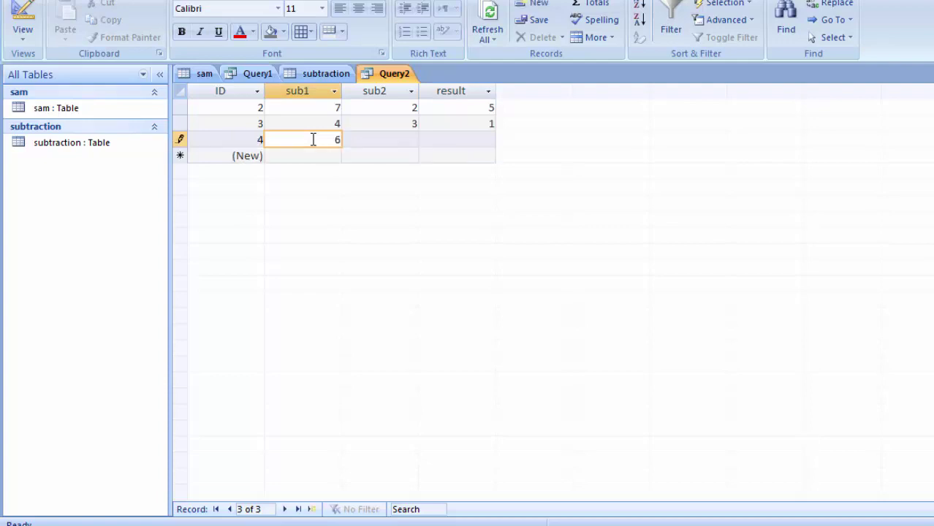
key(Tab)
text(7)
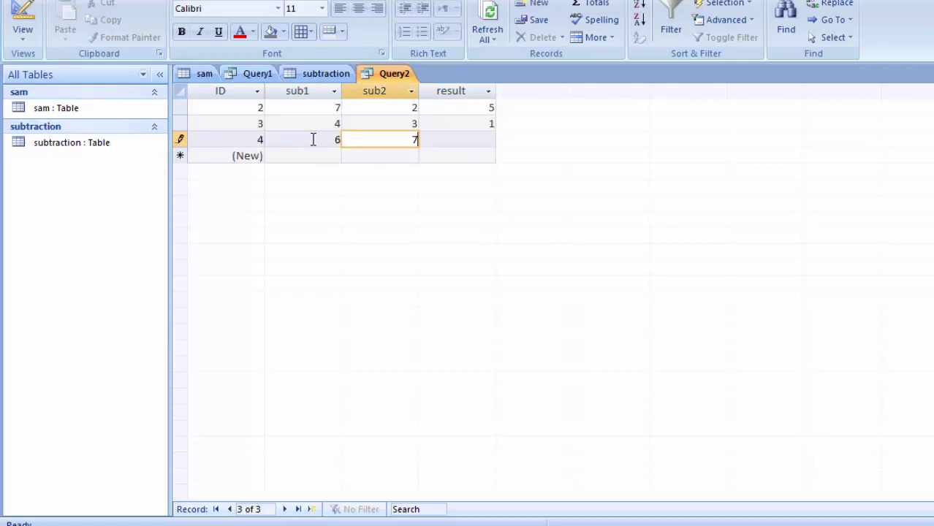
key(Tab)
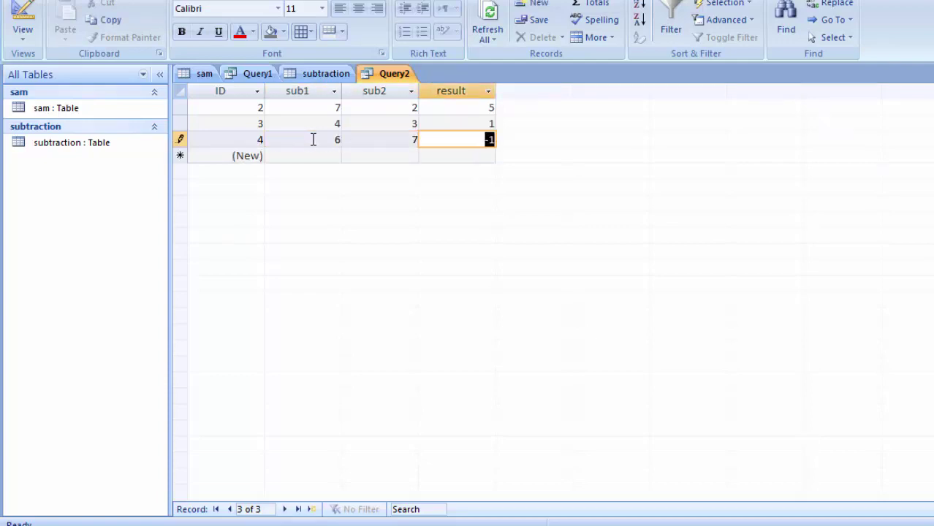
click(479, 141)
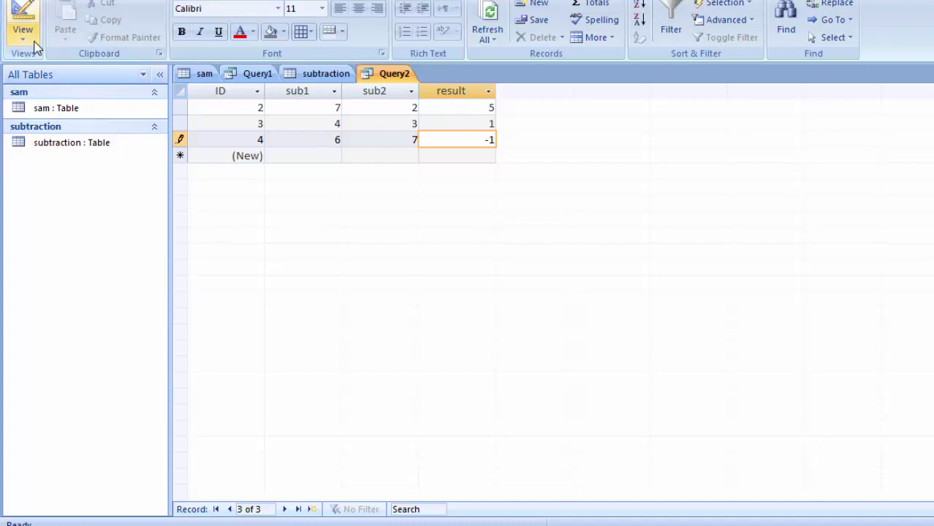
- Create a new blank table, Table1
click(94, 0)
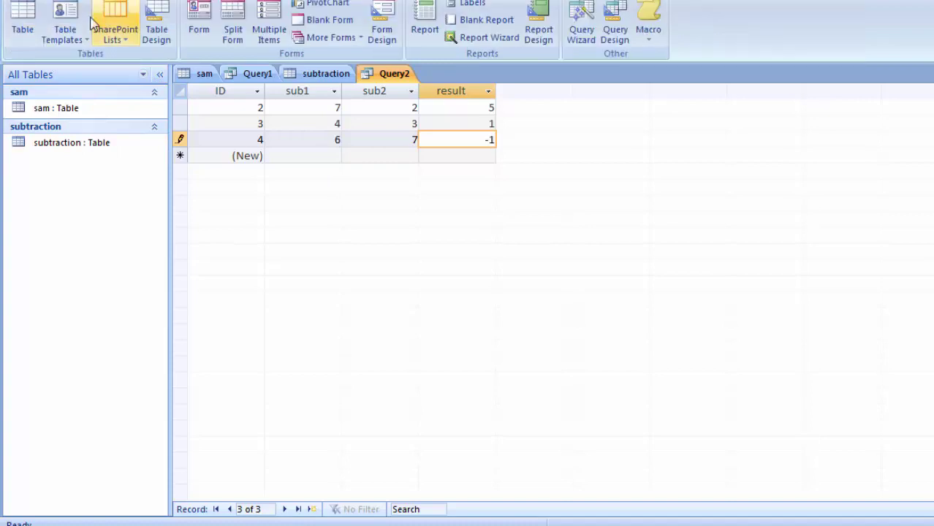
click(22, 22)
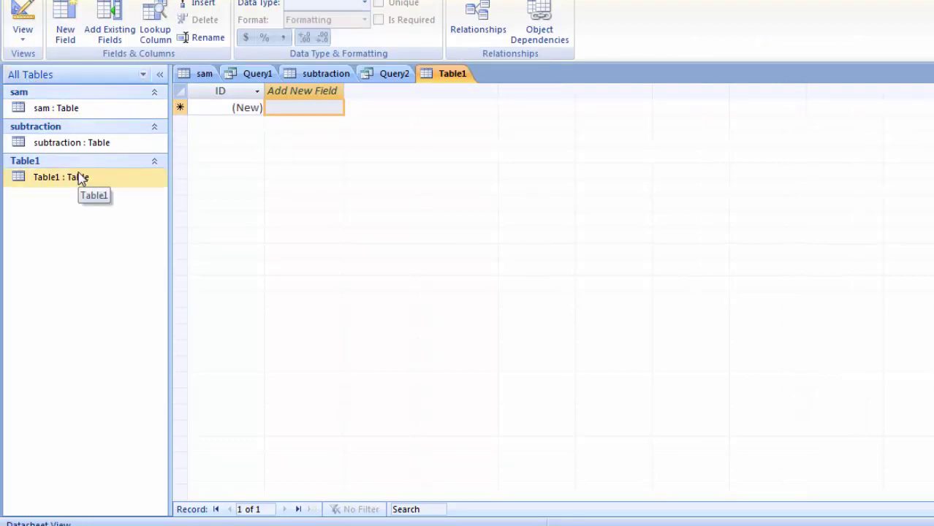
right_click(432, 73)
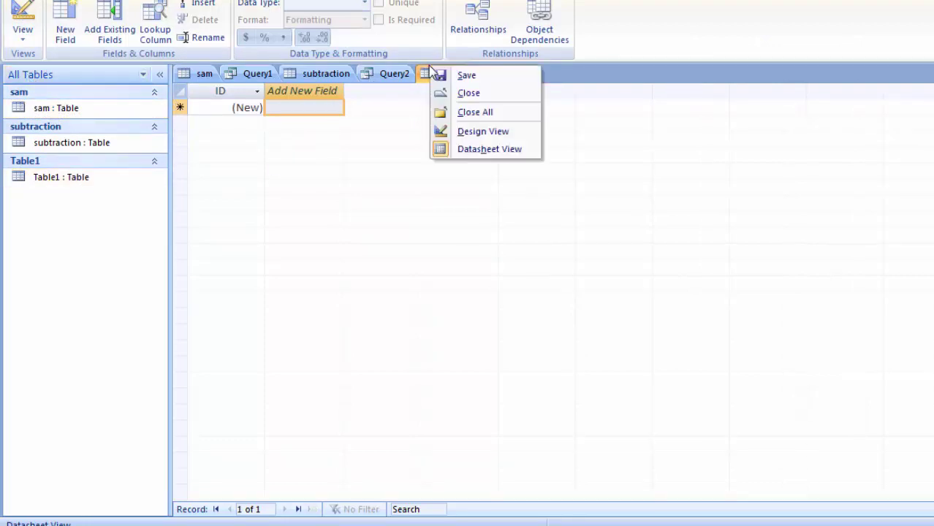
click(278, 165)
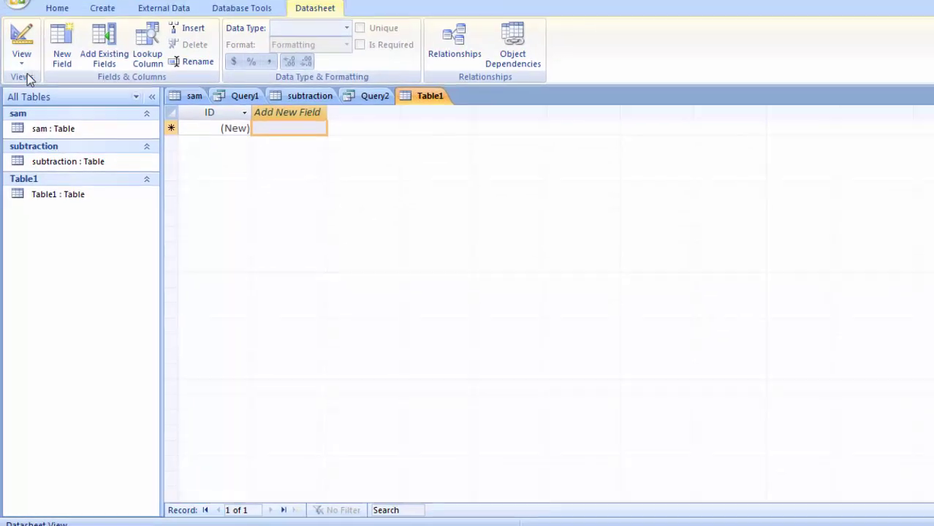
- Switch Table1 to Design view, saving it as 'multiplication'
click(21, 63)
click(59, 115)
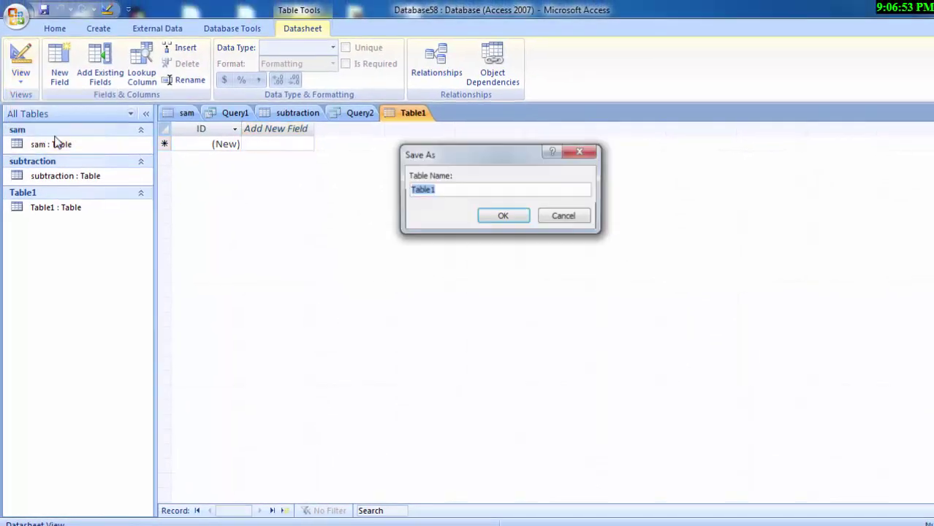
key(BackSpace)
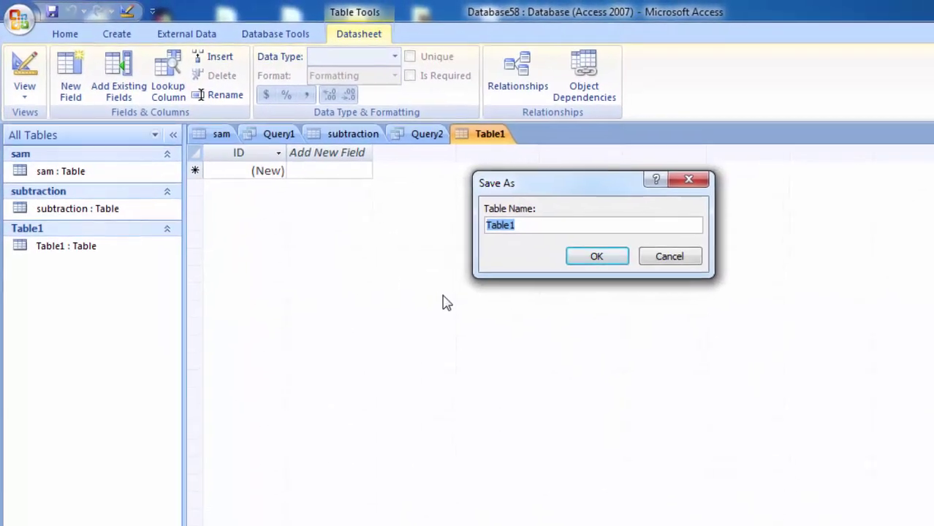
text(m)
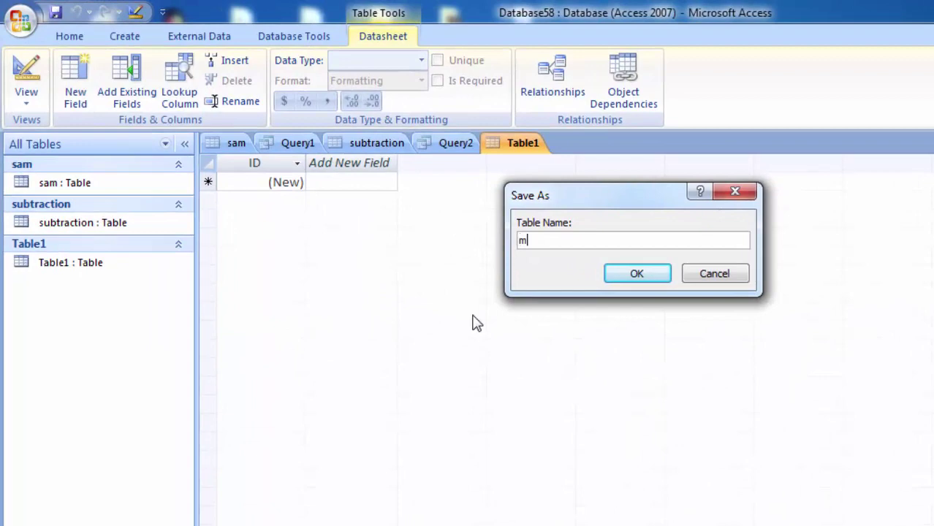
text(ultipl)
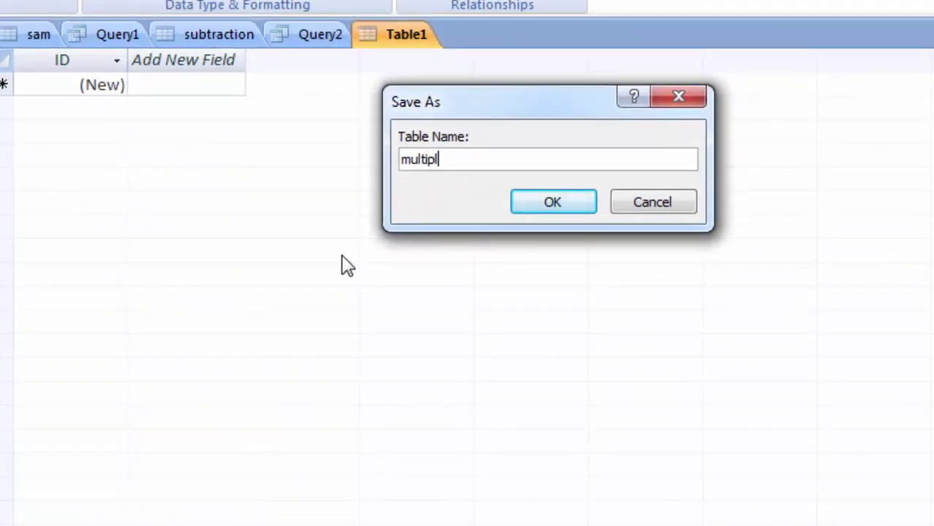
text(icat)
text(io)
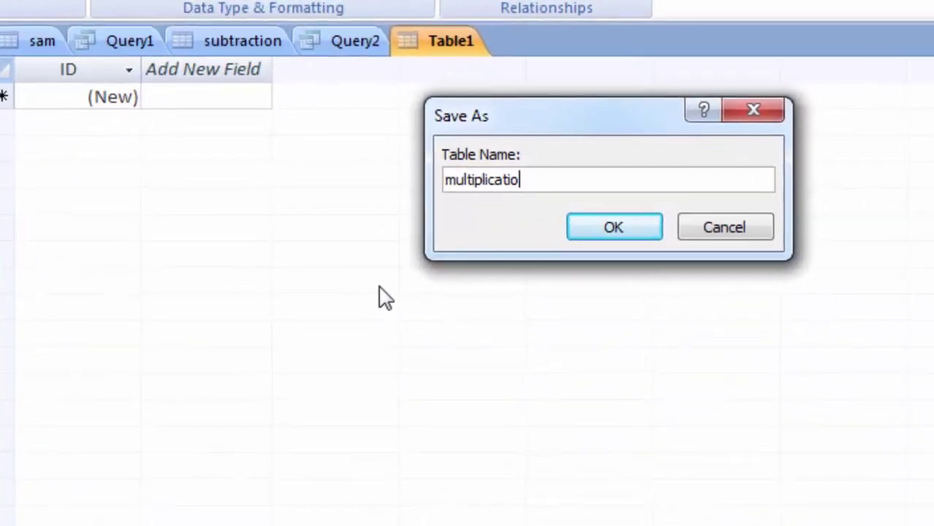
text(n)
key(Return)
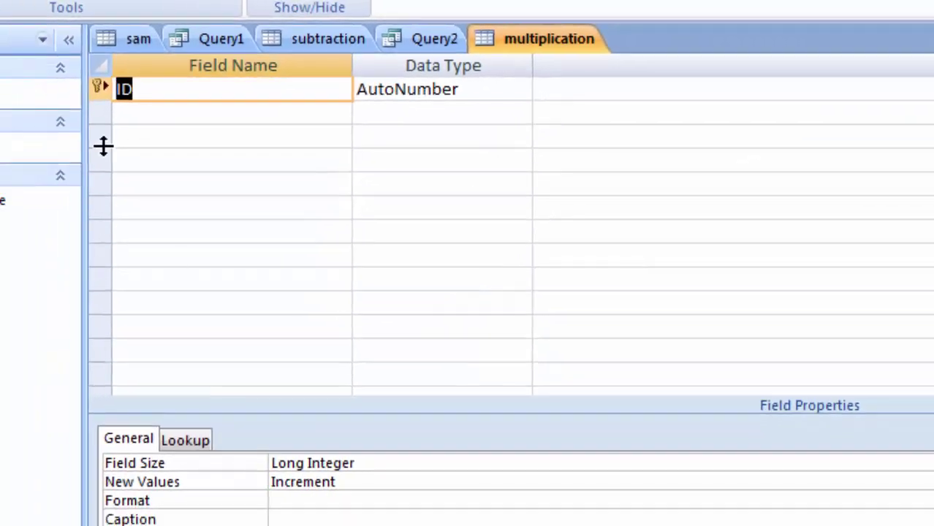
- Add fields multi1, multi2 and multi3 below ID
click(136, 114)
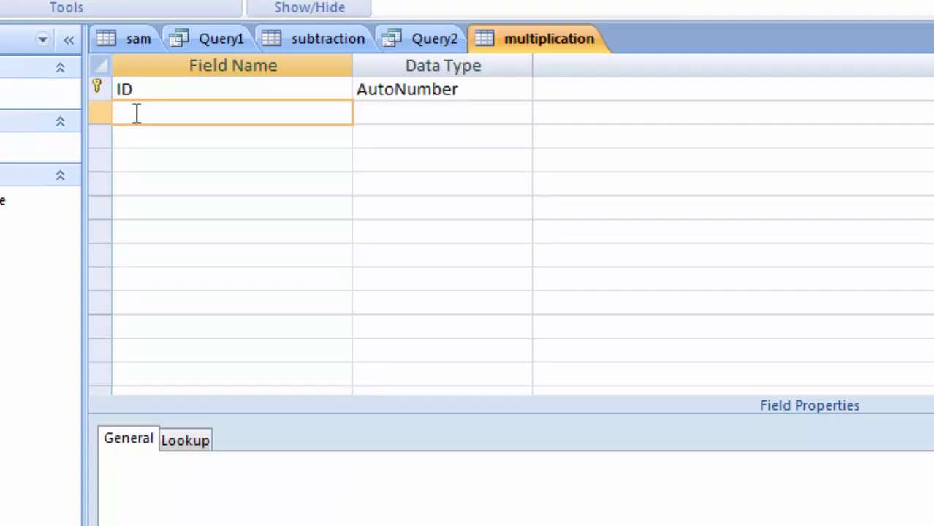
text(multi)
text(1)
key(Tab)
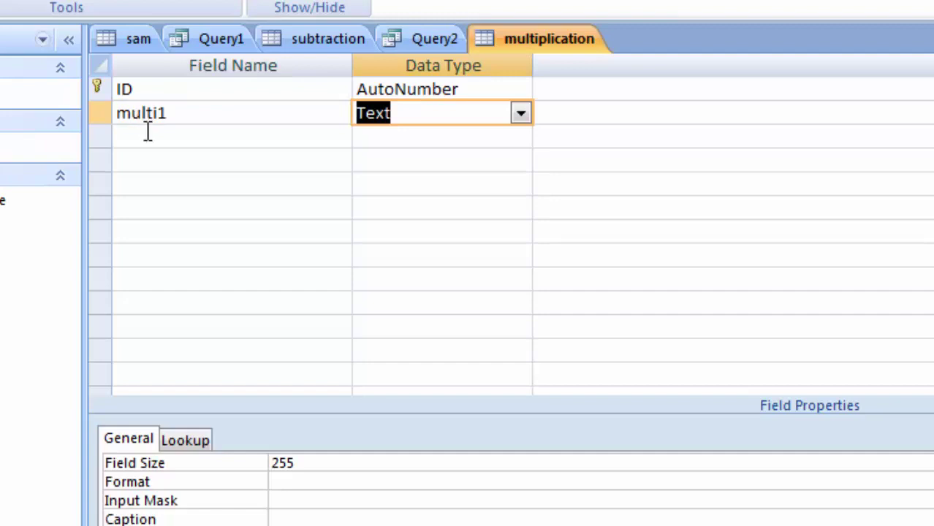
click(147, 133)
text(mul)
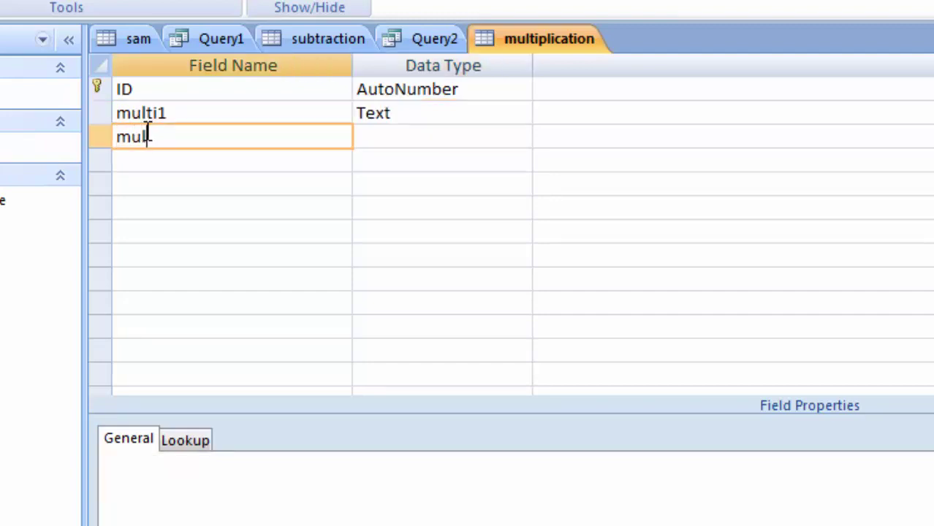
text(ti2)
key(Tab)
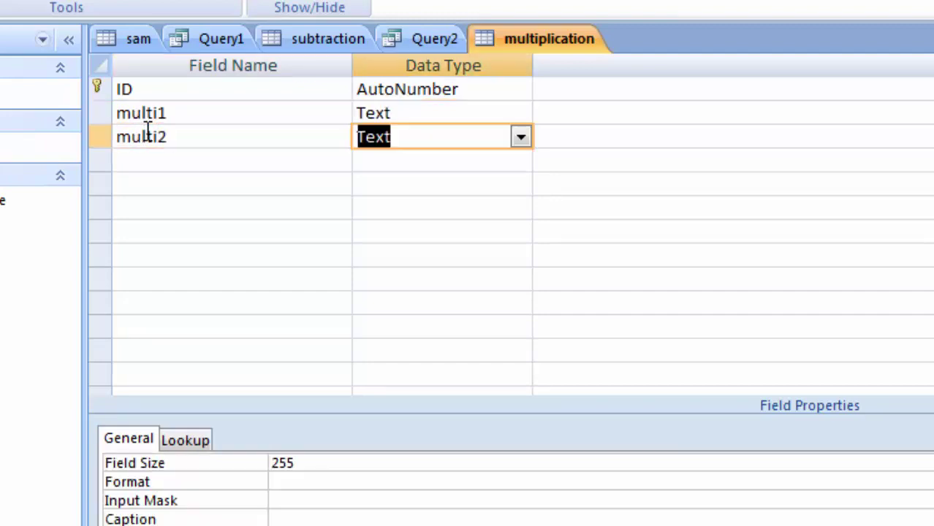
click(146, 158)
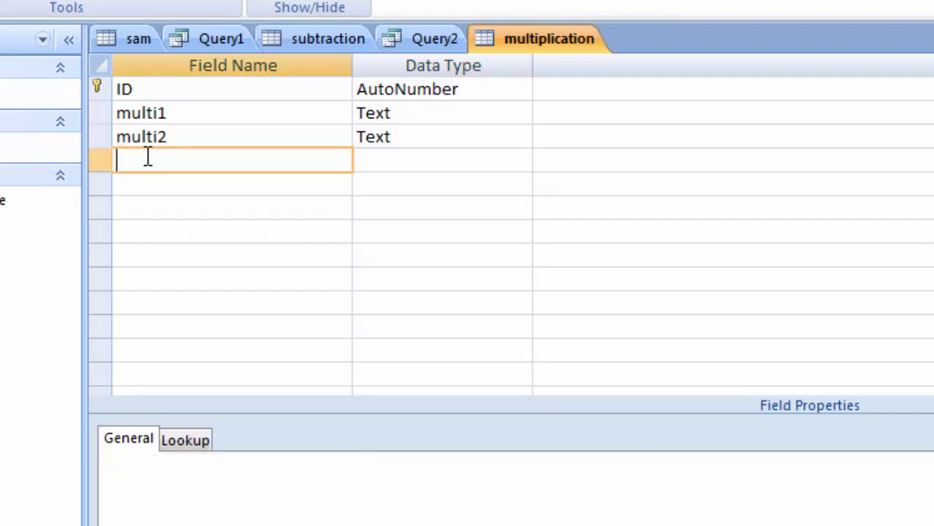
text(multi3)
- Set multi3, multi2 and multi1 to the Number data type
click(438, 166)
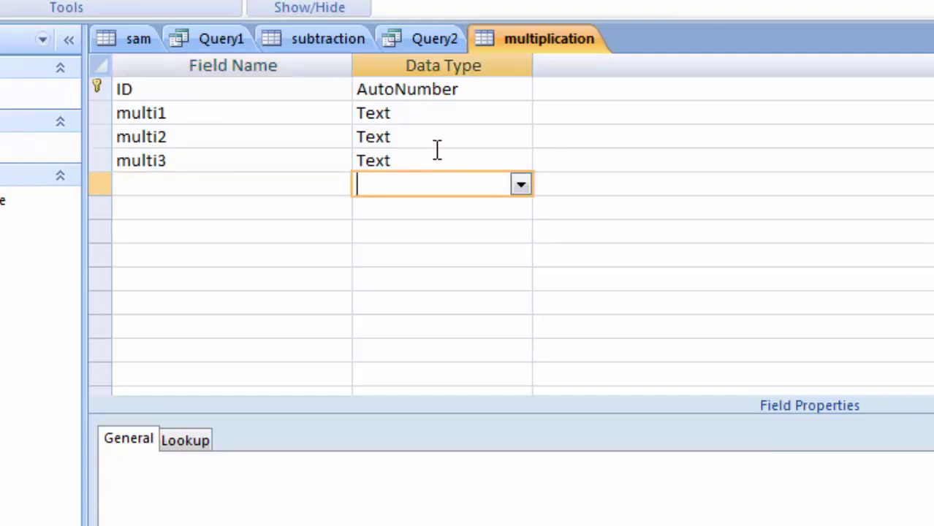
click(521, 160)
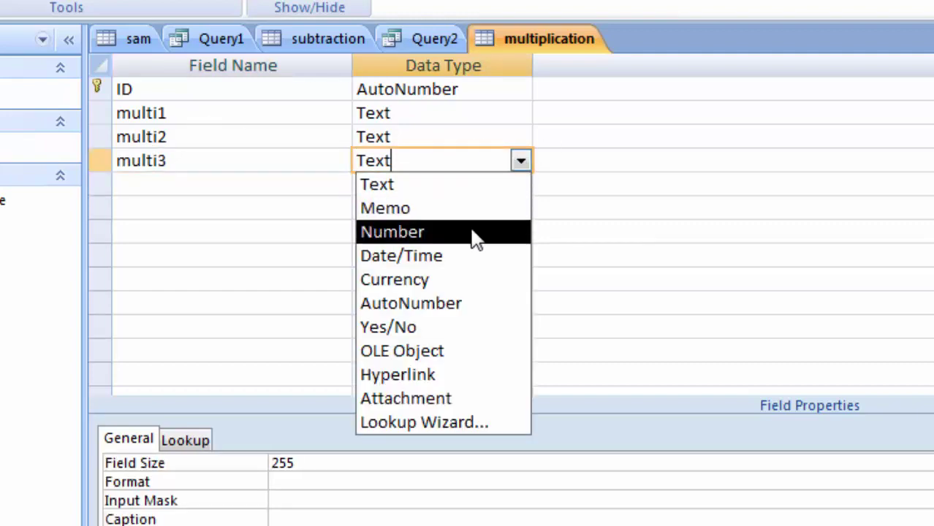
click(475, 233)
click(451, 139)
click(521, 136)
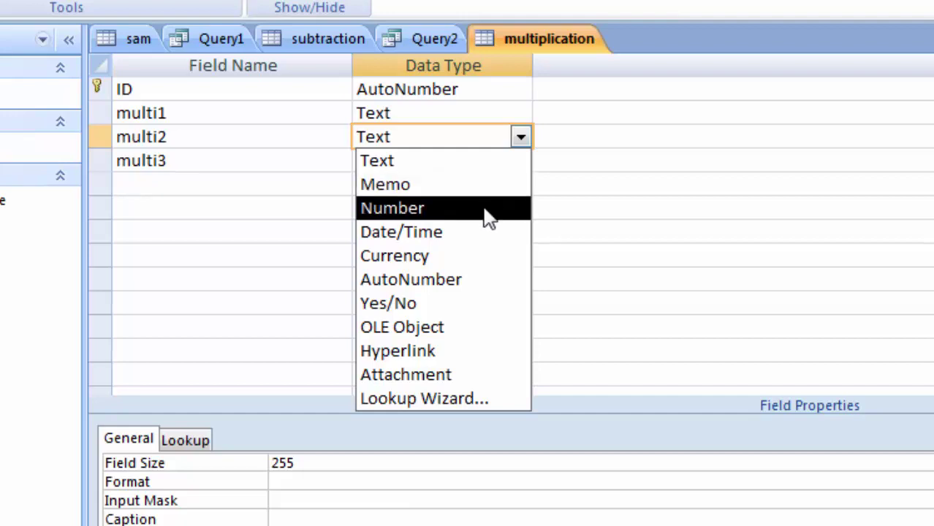
click(486, 210)
click(467, 112)
click(521, 112)
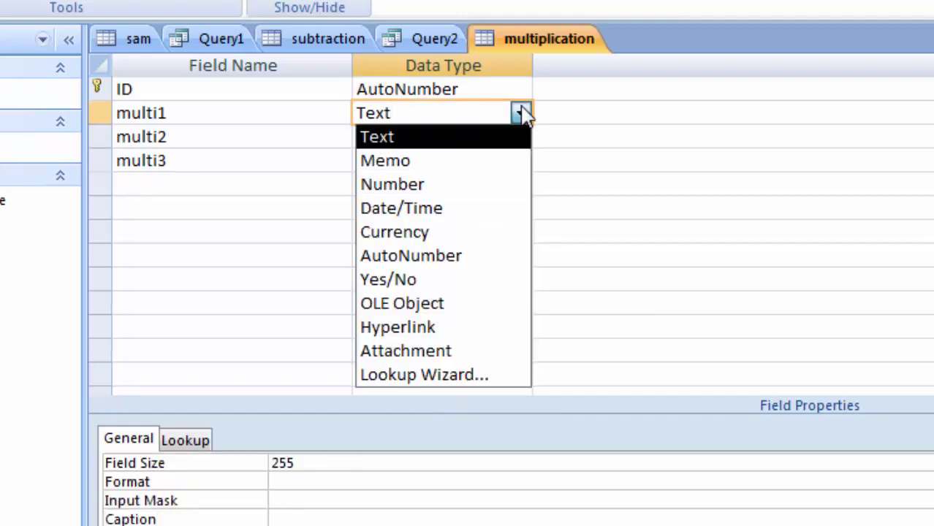
click(471, 188)
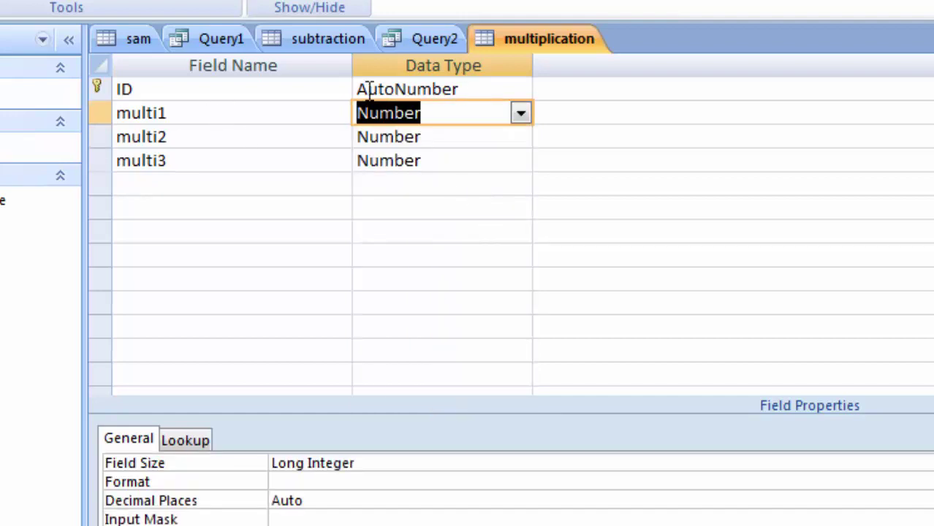
- Add a fifth field named result with the Number data type
click(167, 182)
text(r)
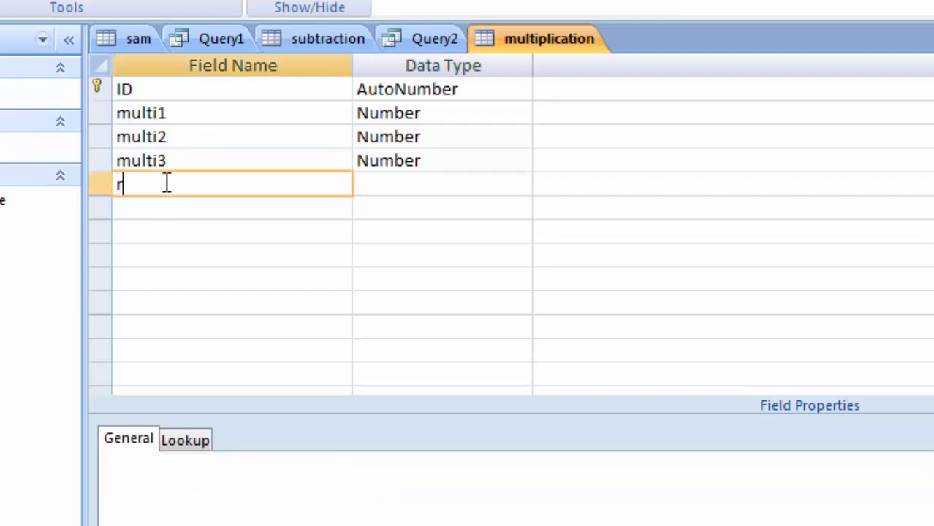
text(esult)
click(404, 183)
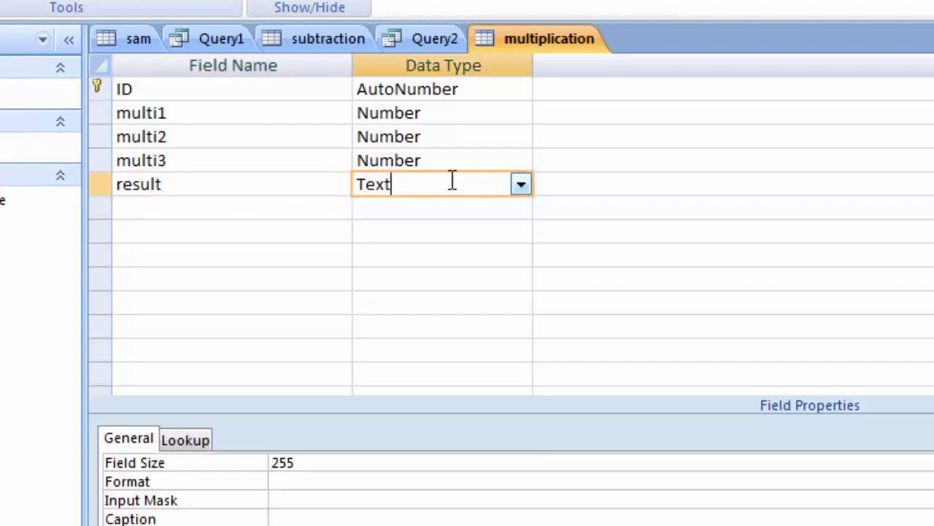
click(520, 185)
click(431, 256)
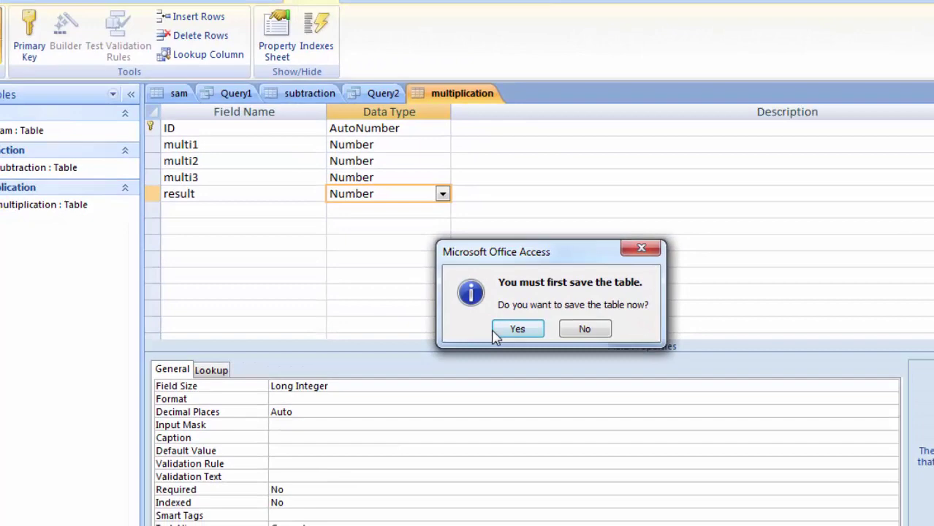
- Save the table and enter a first record: multi1 6, multi2 2, multi3 2
click(645, 388)
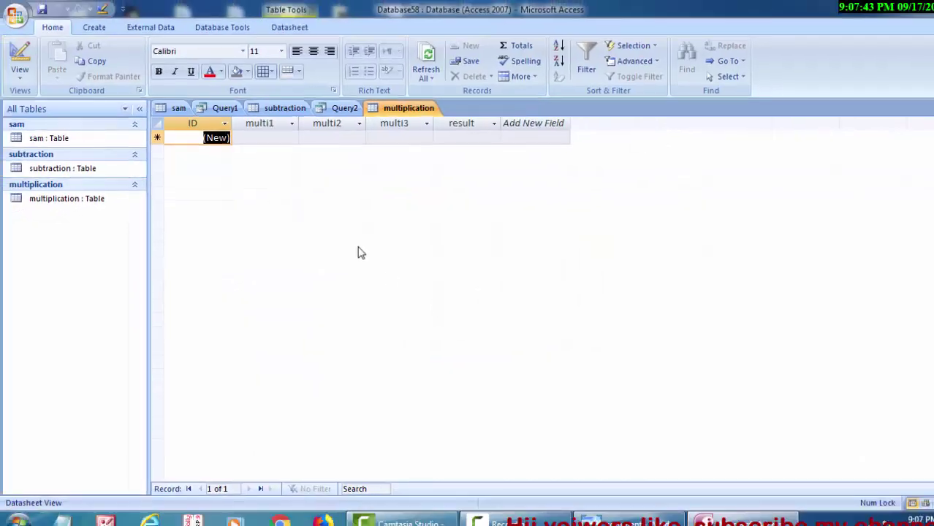
click(272, 139)
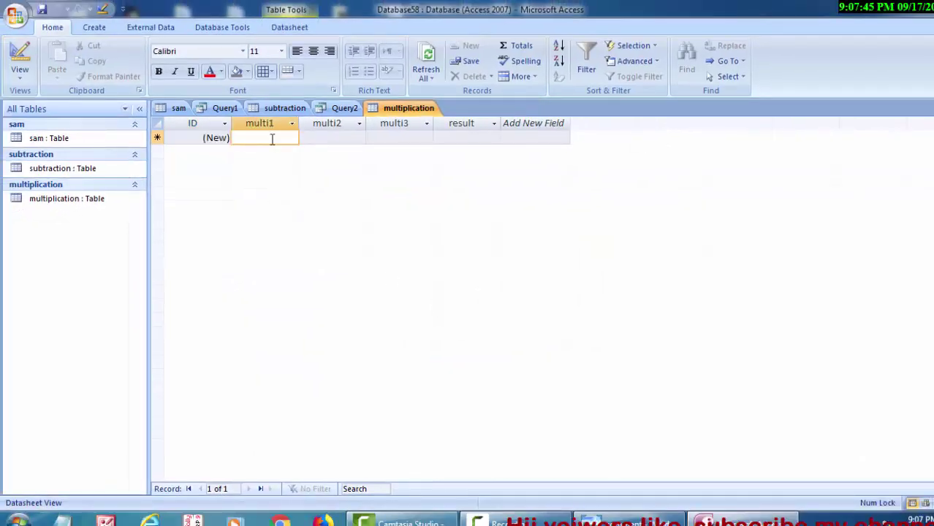
text(6)
key(Tab)
text(2)
key(Tab)
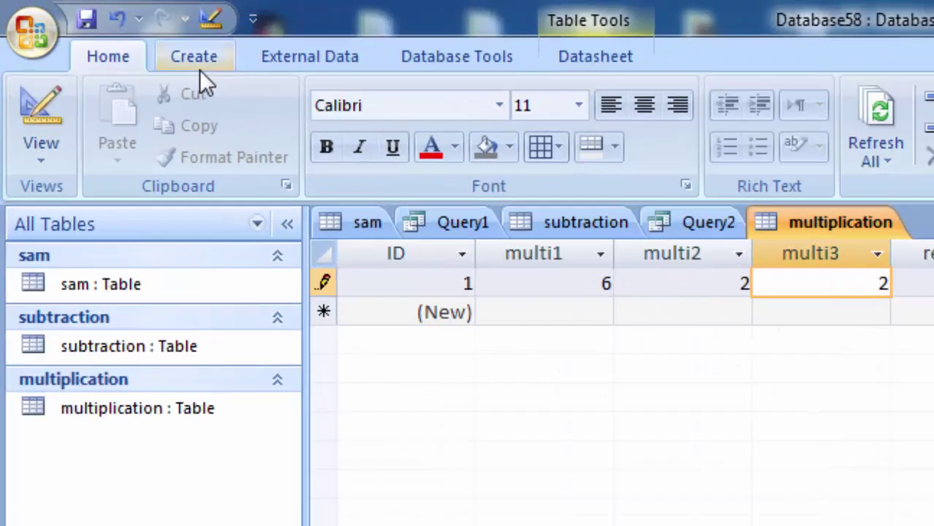
click(95, 27)
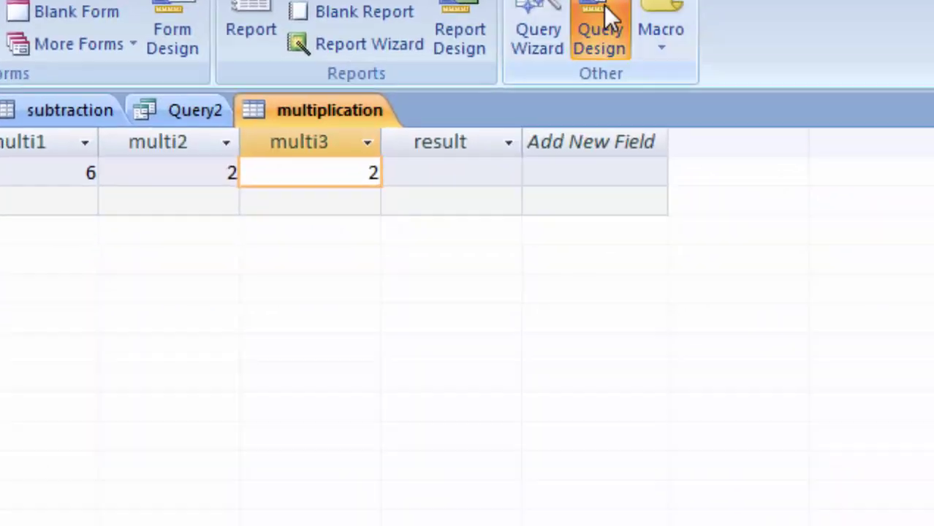
- Start a query on the multiplication table with ID, multi1, multi2, multi3 and result
click(604, 15)
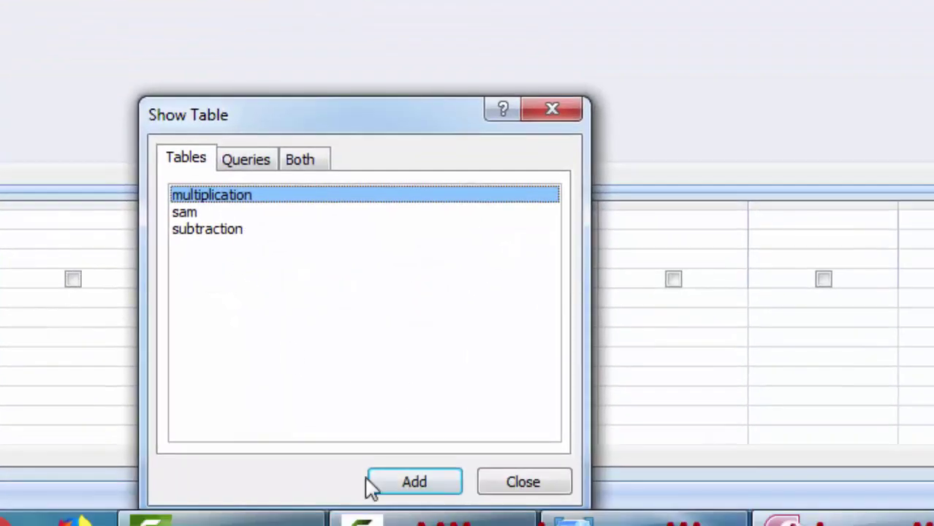
click(417, 482)
click(613, 488)
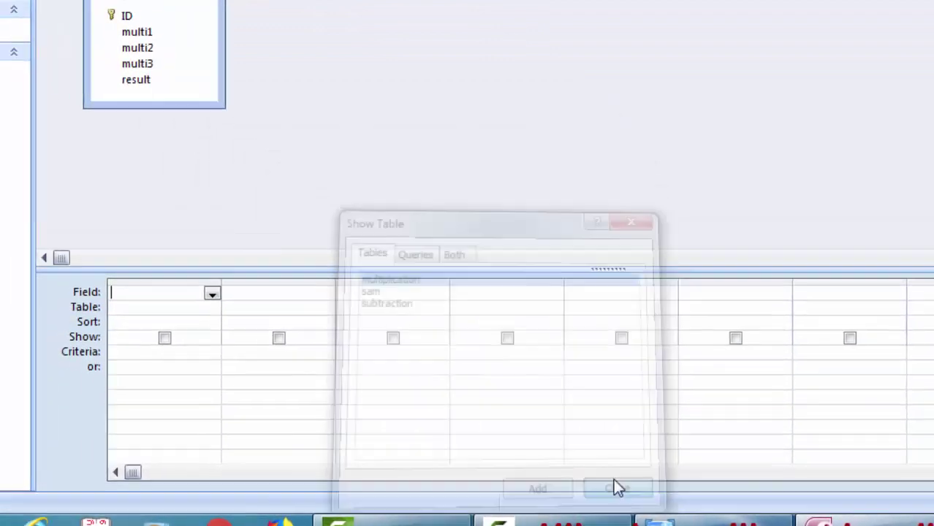
double_click(209, 65)
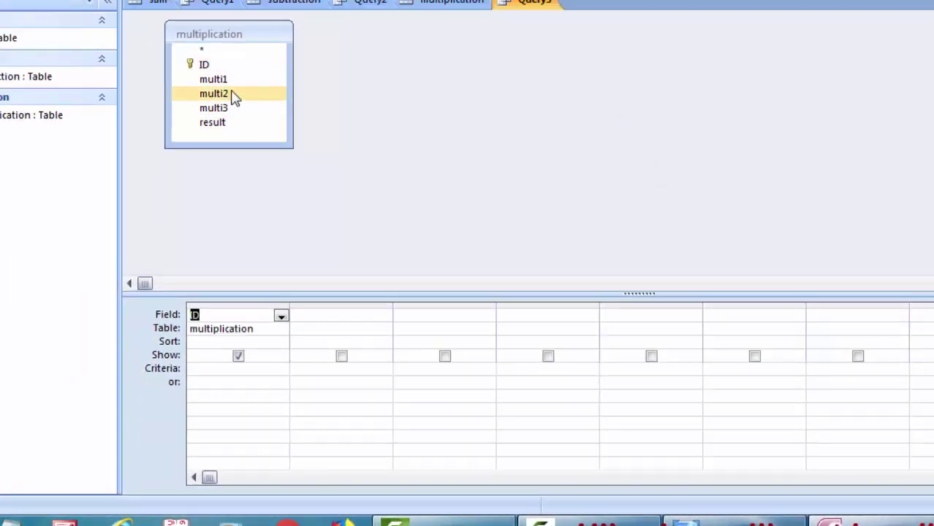
double_click(231, 79)
click(233, 95)
double_click(231, 95)
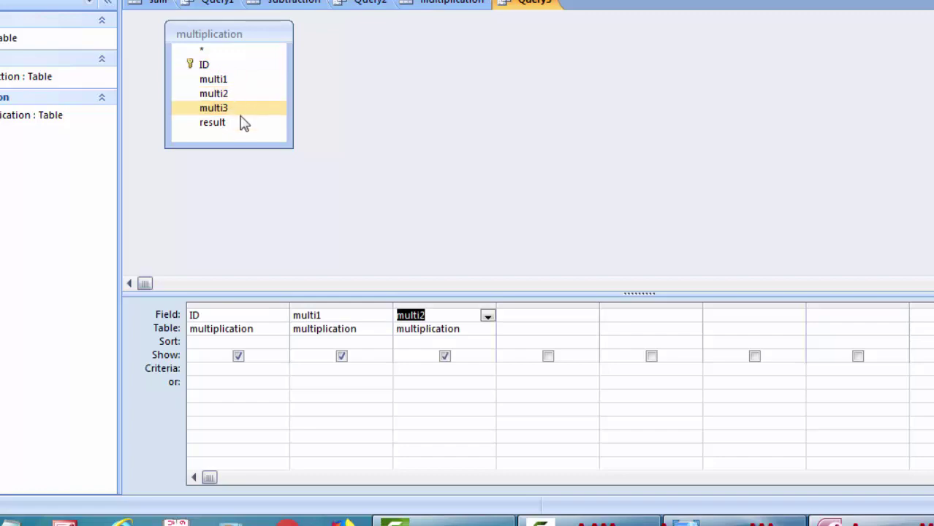
double_click(241, 110)
click(242, 125)
double_click(241, 124)
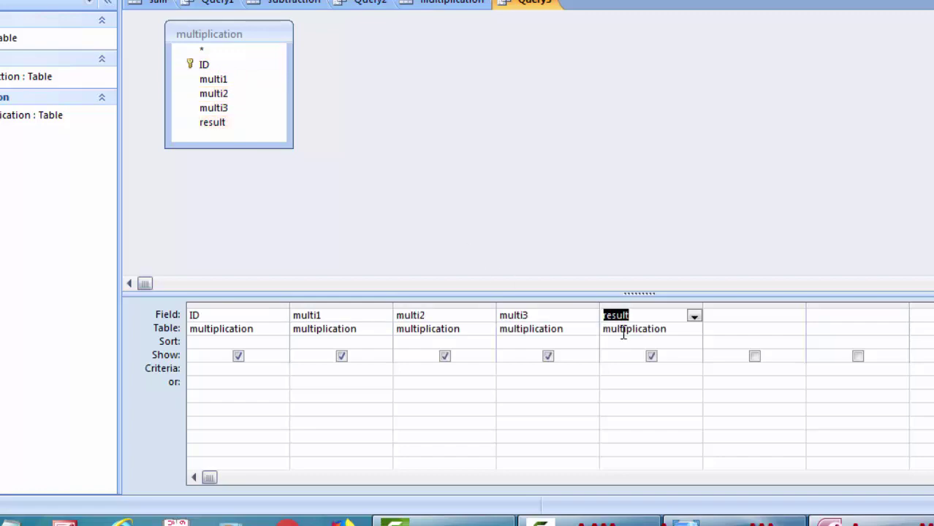
- Make result the product of multi1, multi2 and multi3, test-run it, and locate the misspelled name
click(646, 315)
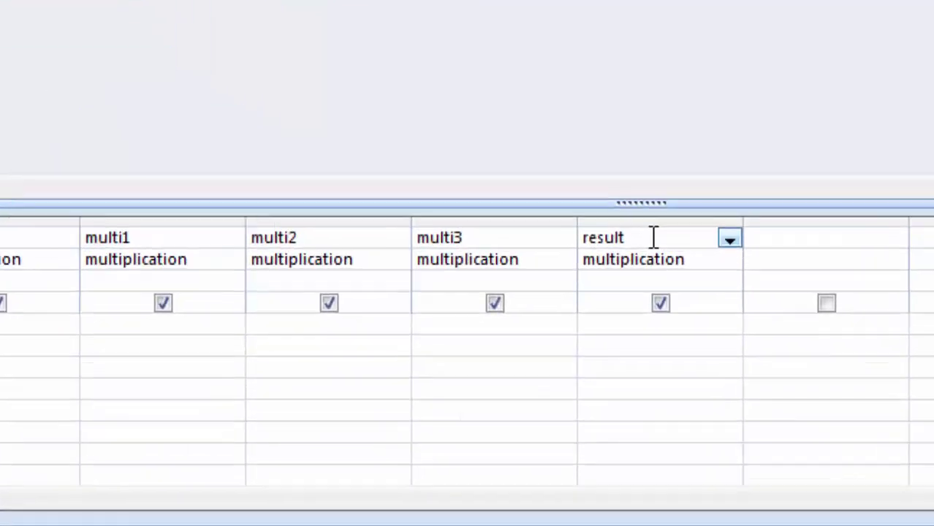
text(:[)
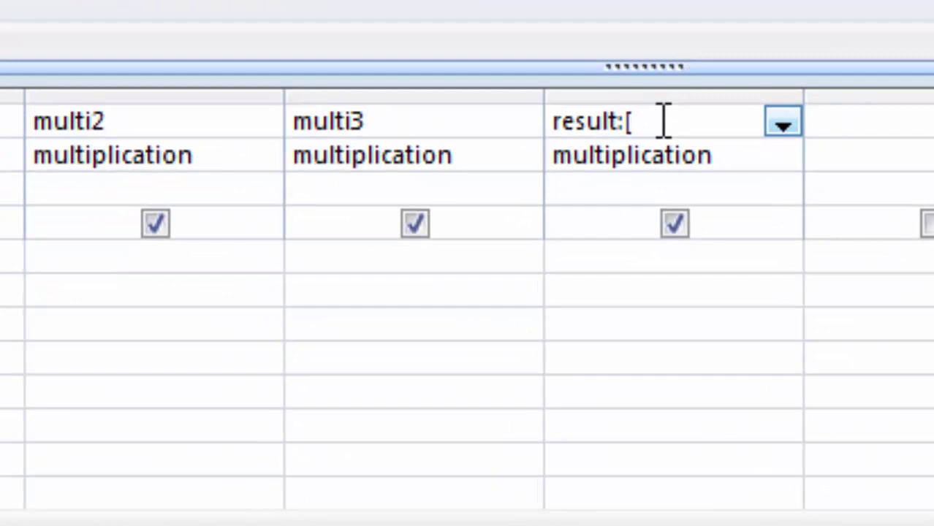
text(multi])
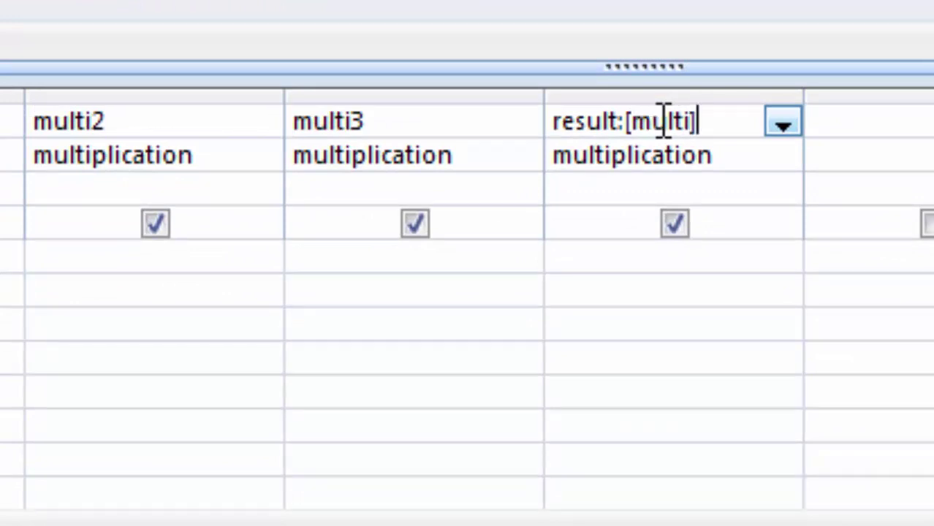
text(*)
text([)
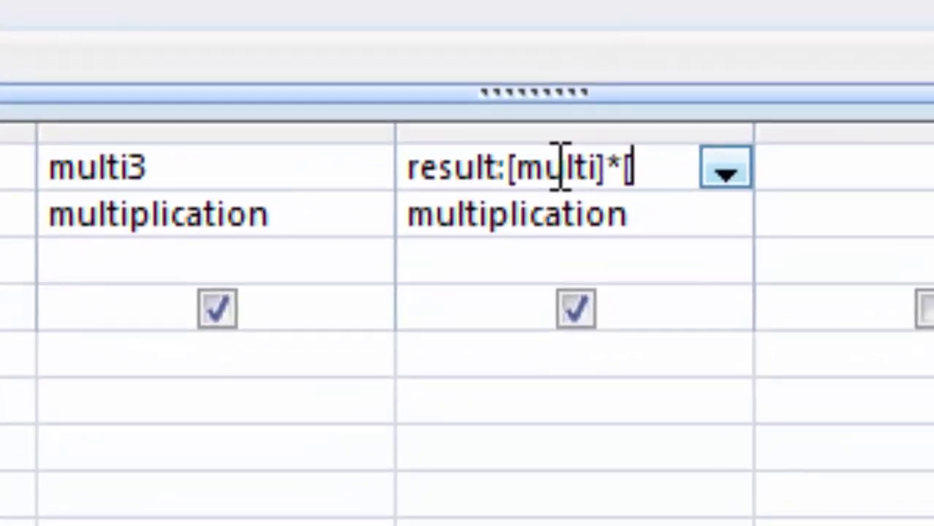
text(multi)
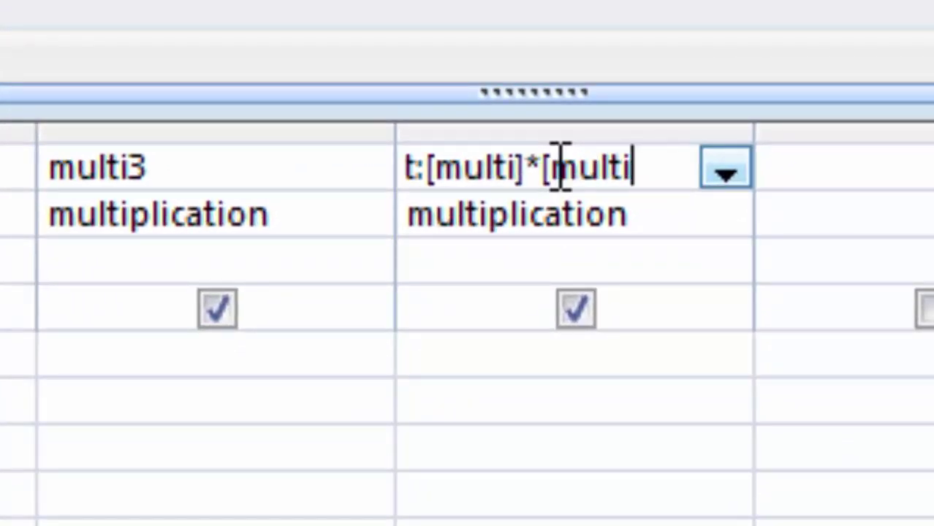
text(2])
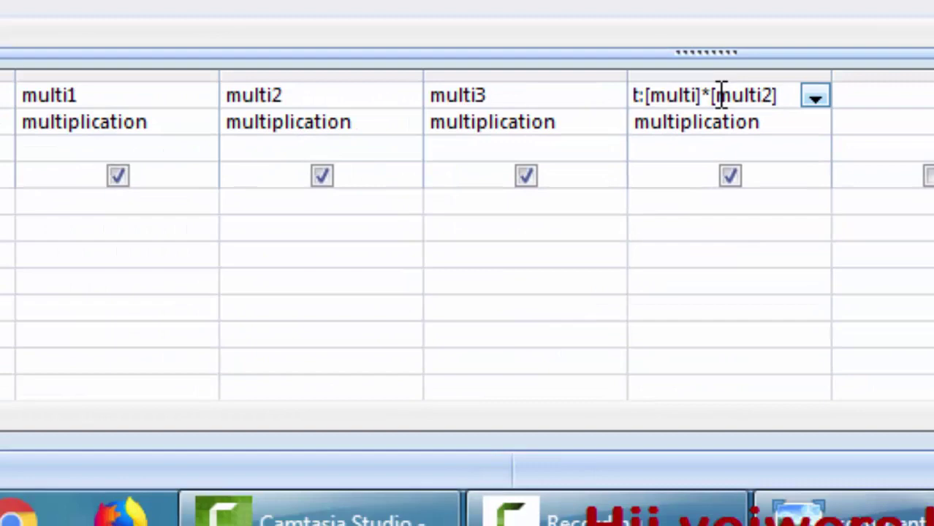
text(*[m)
text(u)
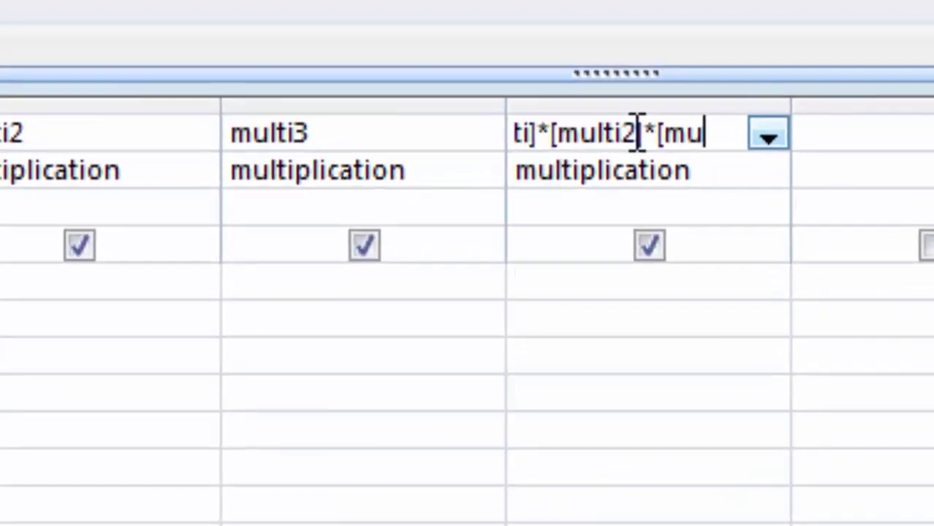
text(lt)
text(i)
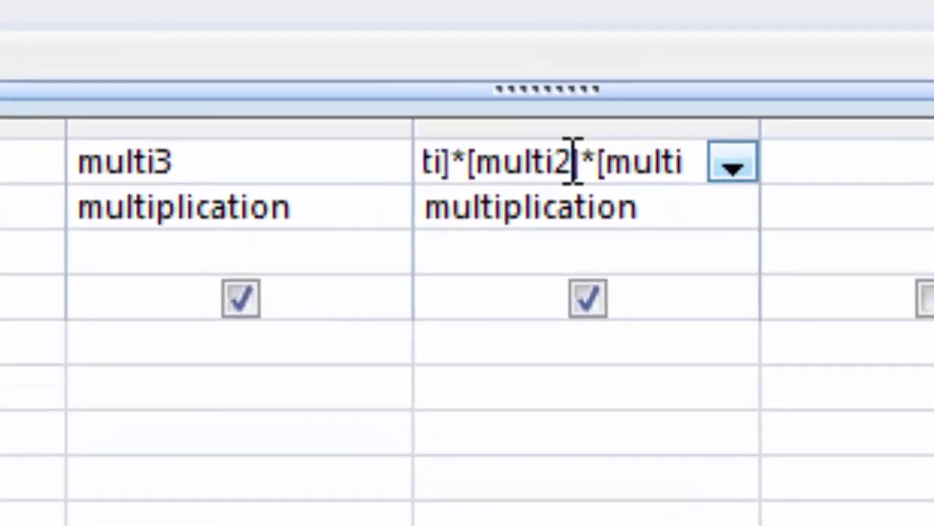
text(3])
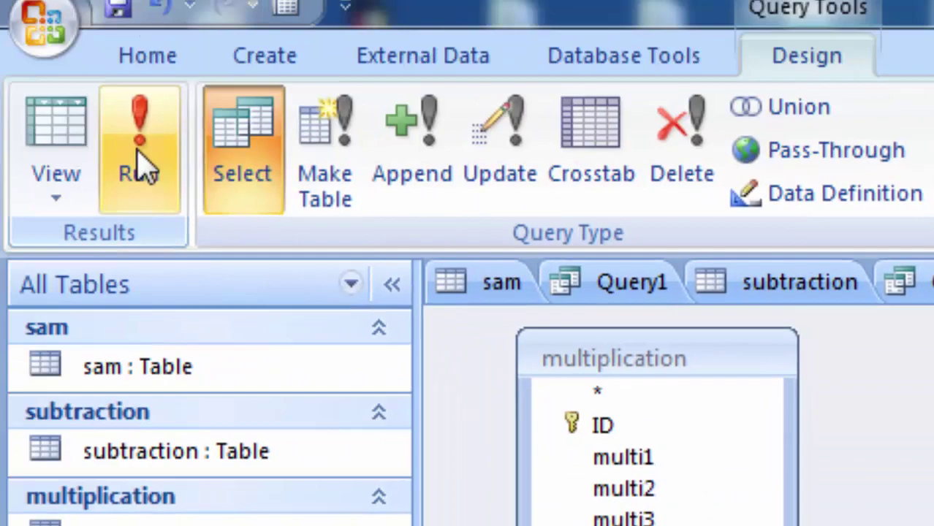
click(142, 167)
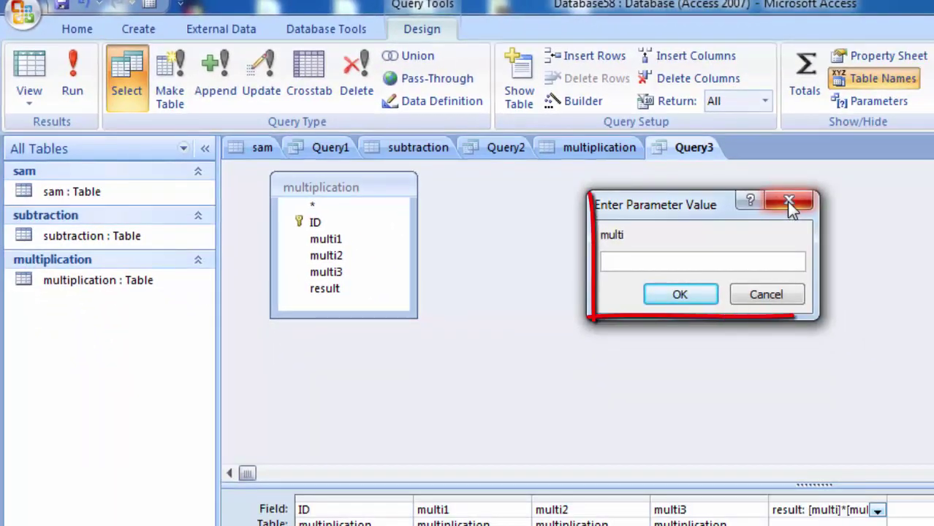
click(791, 208)
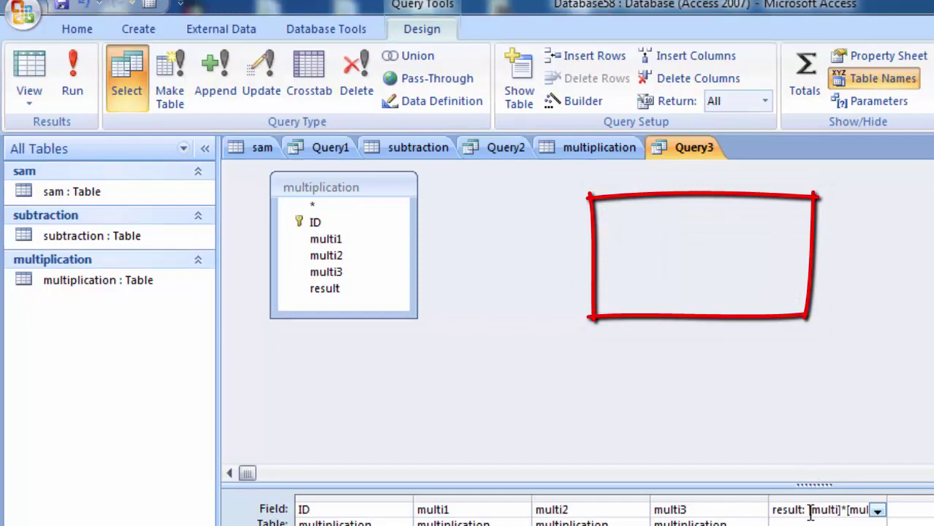
key(BackSpace)
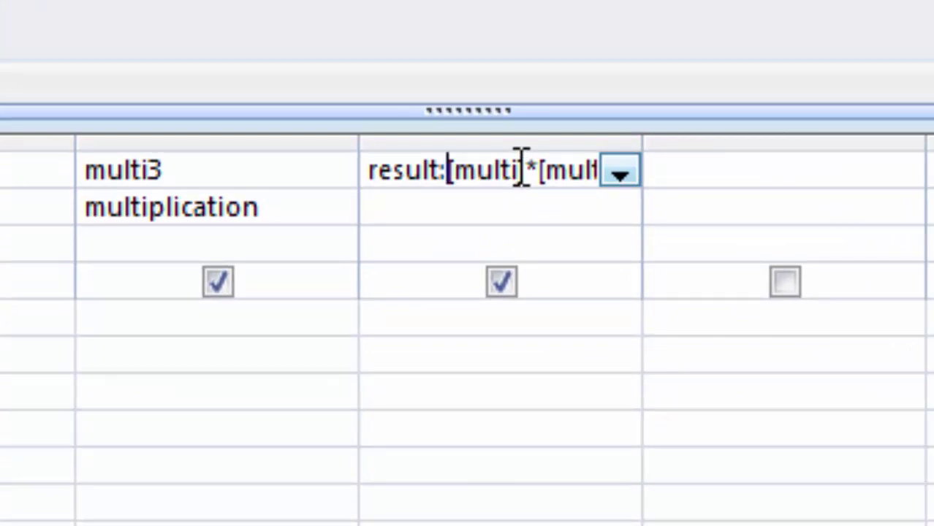
click(521, 169)
- Correct the name to multi1, enter 2, 3, 4 so result shows 24, then start a blank table
text(1)
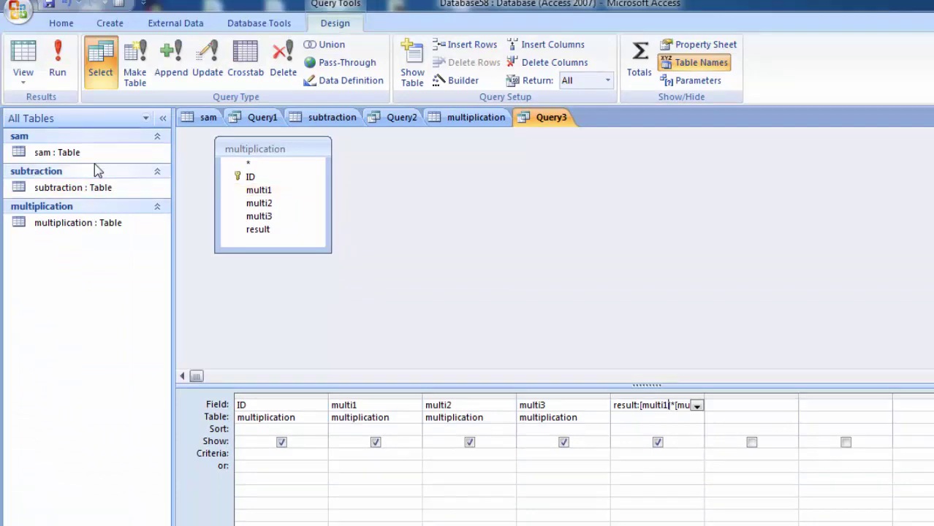
click(58, 64)
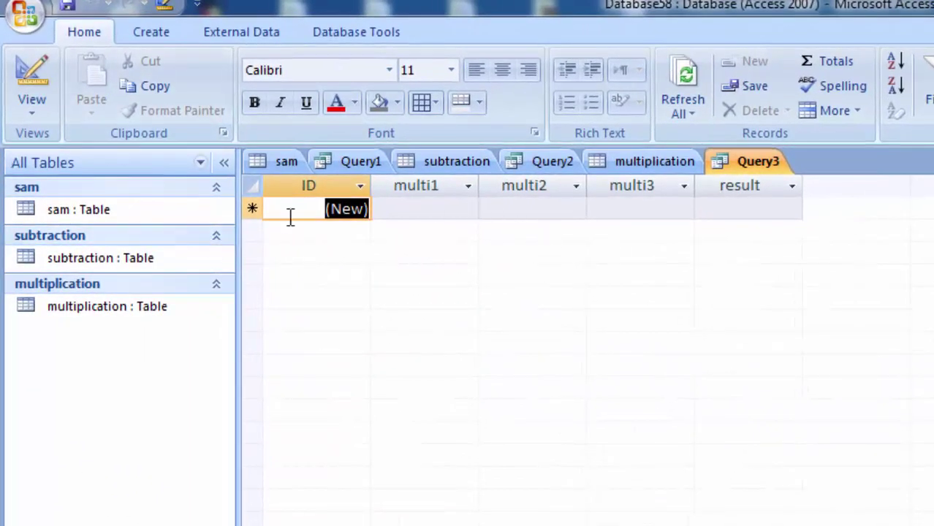
click(408, 212)
text(2)
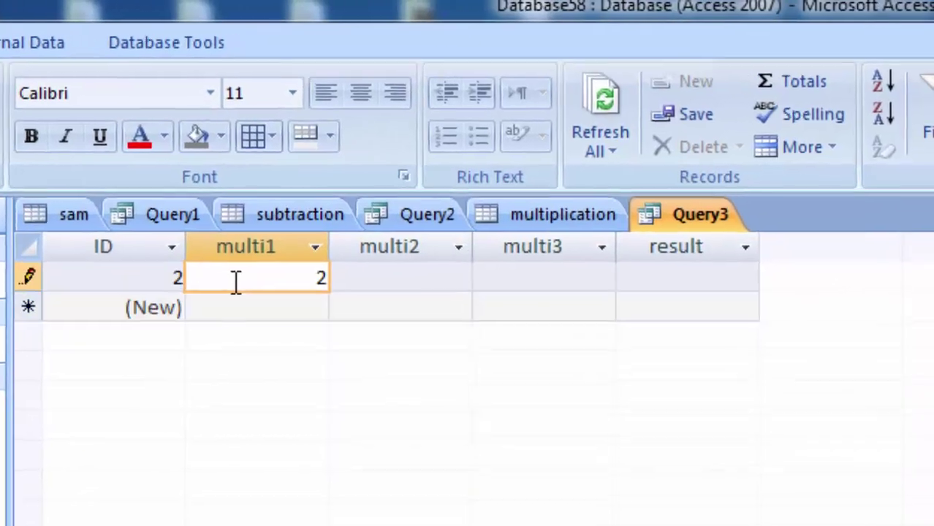
key(Tab)
text(3)
key(Tab)
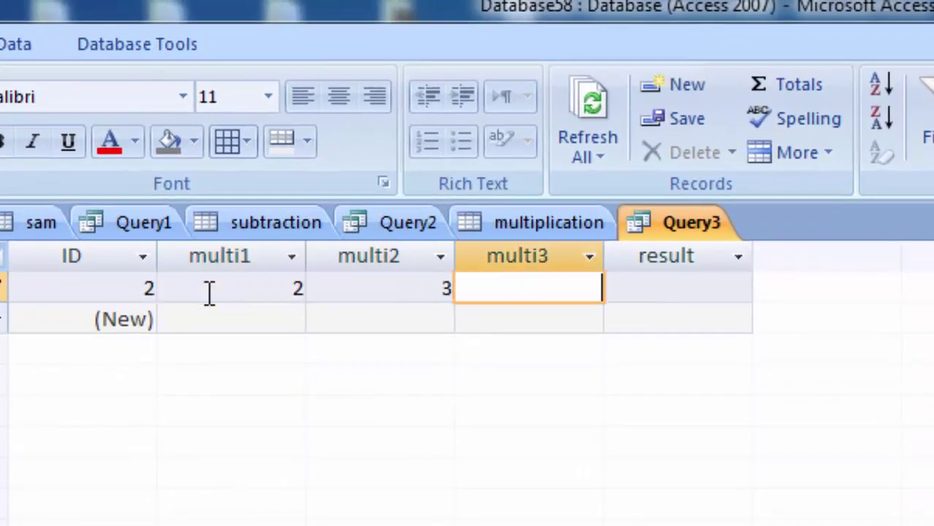
text(4)
click(727, 289)
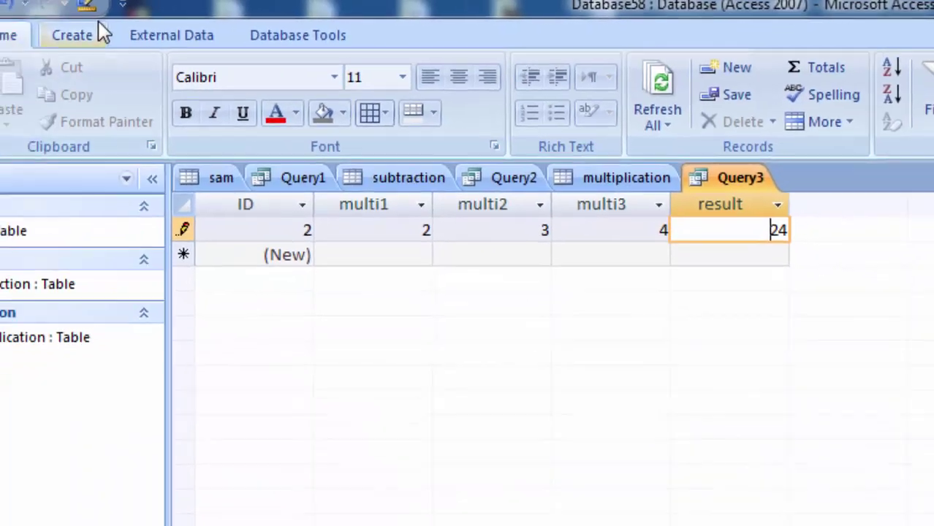
click(131, 32)
click(31, 80)
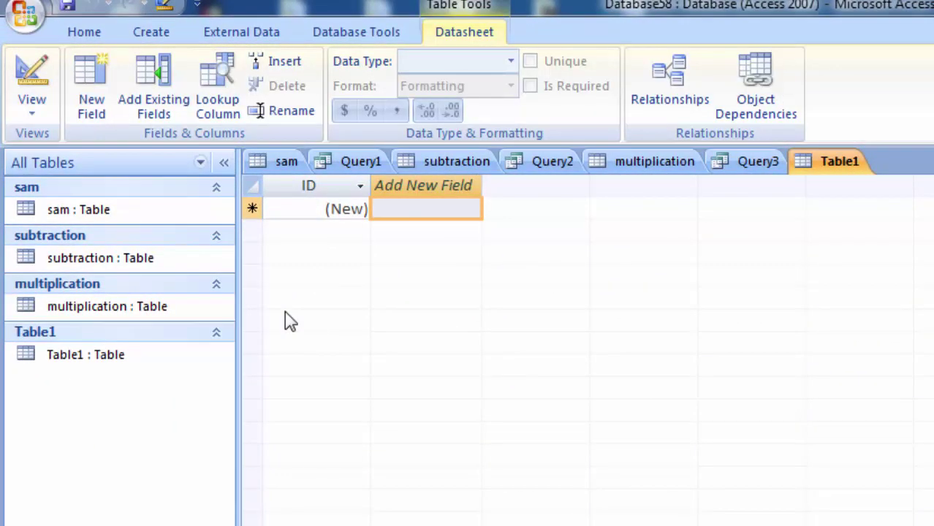
- Switch the new table to Design view and save it as 'division'
click(22, 101)
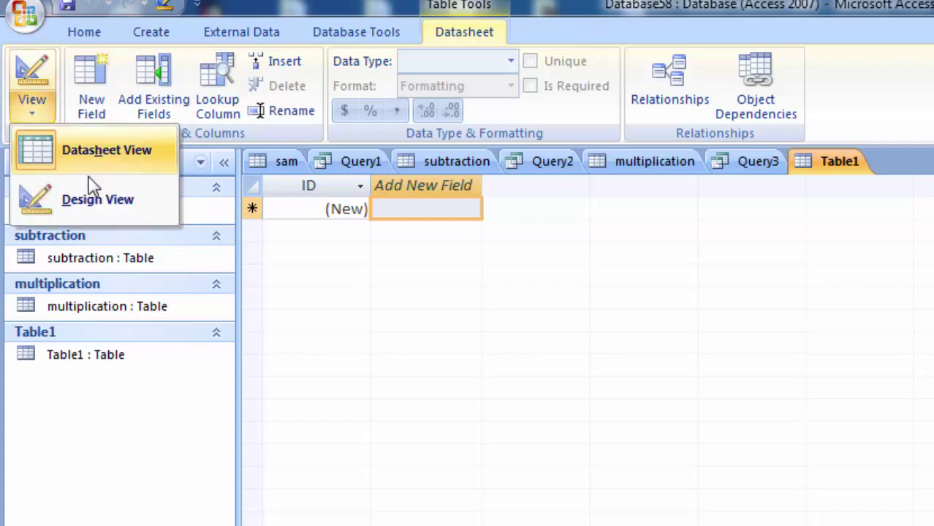
click(109, 204)
key(BackSpace)
text(division)
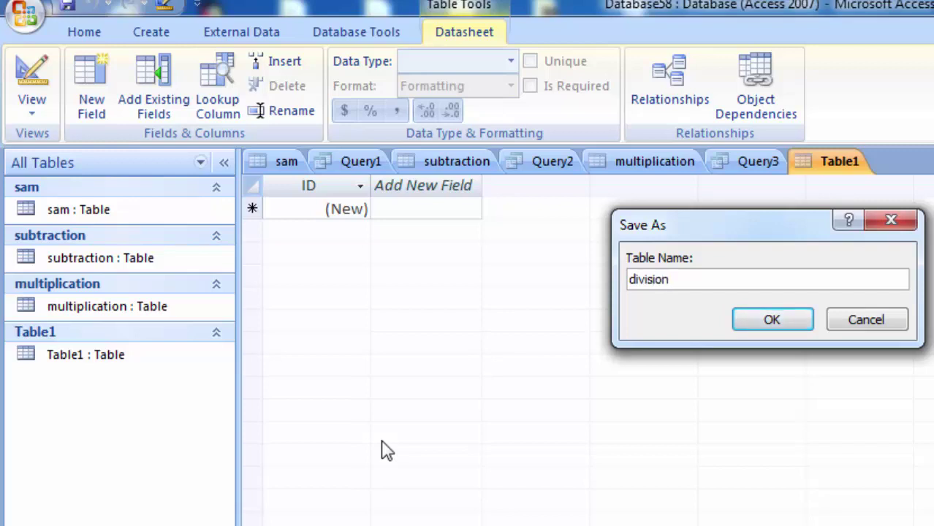
key(Return)
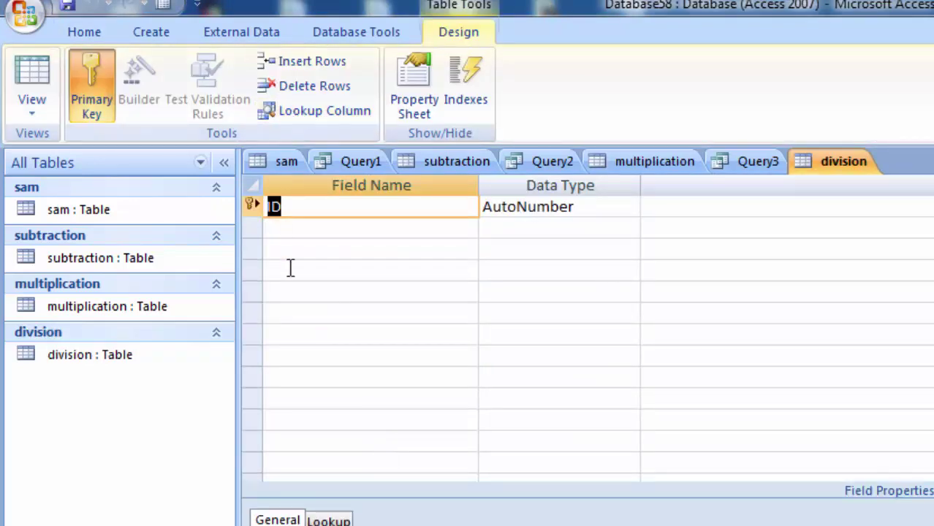
- Add fields number1, number2 and result below ID
click(291, 227)
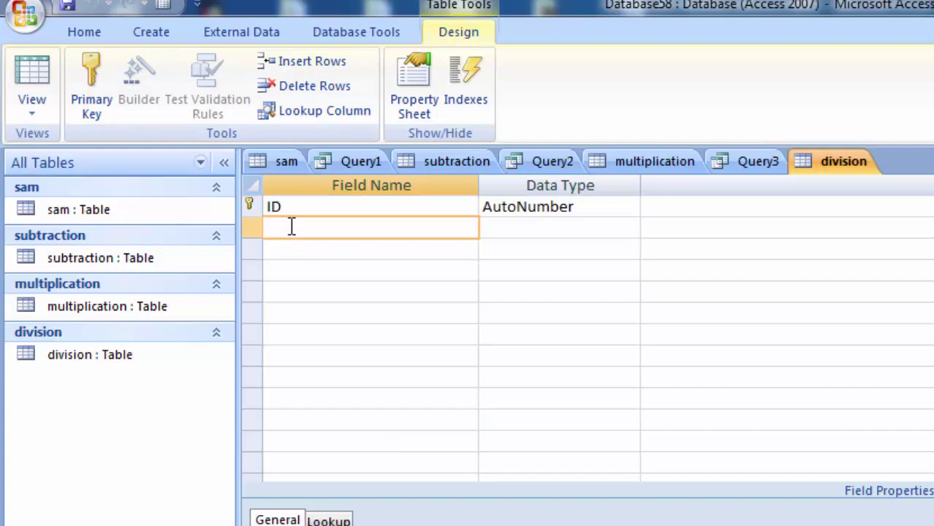
text(number1)
key(Tab)
click(313, 248)
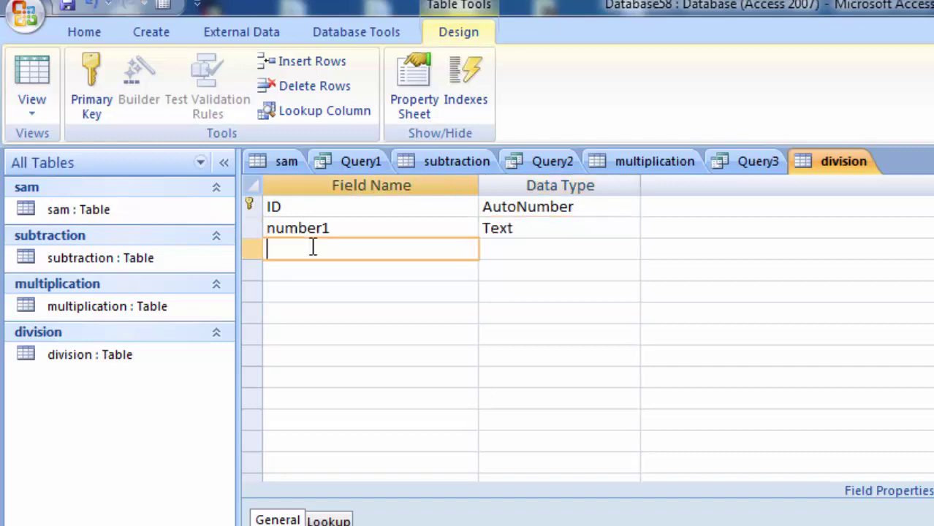
text(umber2)
click(488, 249)
click(410, 271)
text(resu)
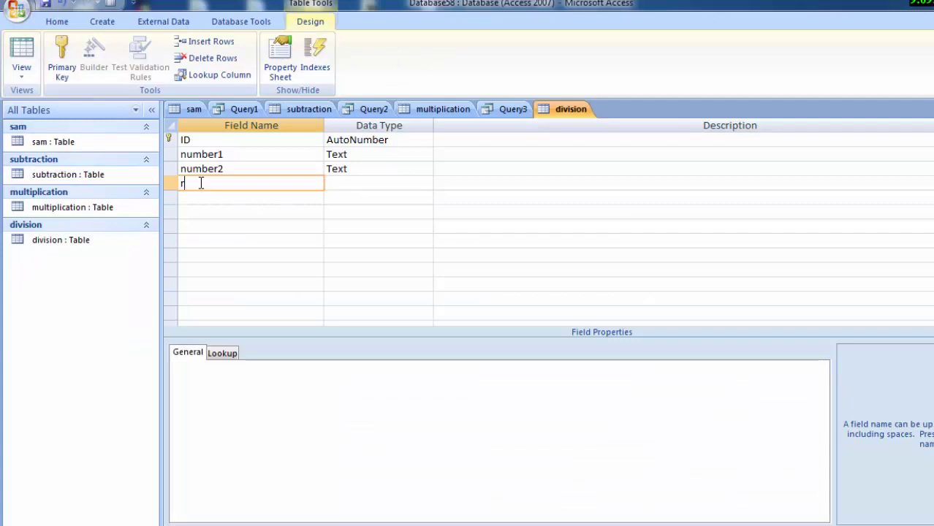
text(lt)
click(409, 182)
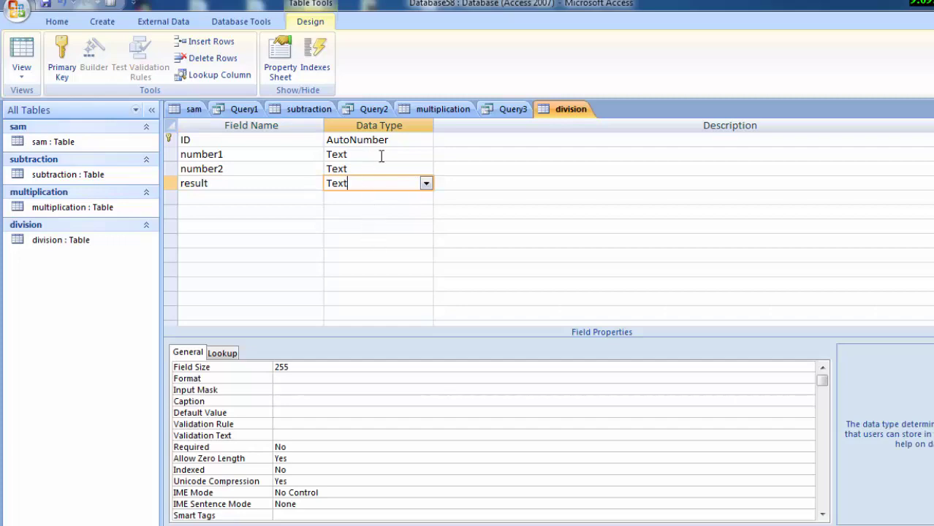
click(381, 156)
- Set number1, number2 and result to the Number data type
click(426, 155)
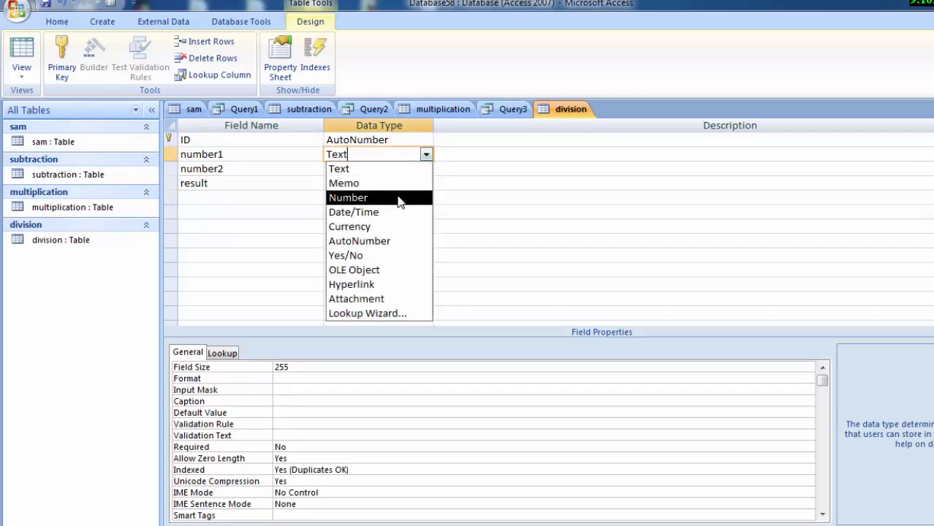
click(399, 198)
click(395, 169)
click(353, 322)
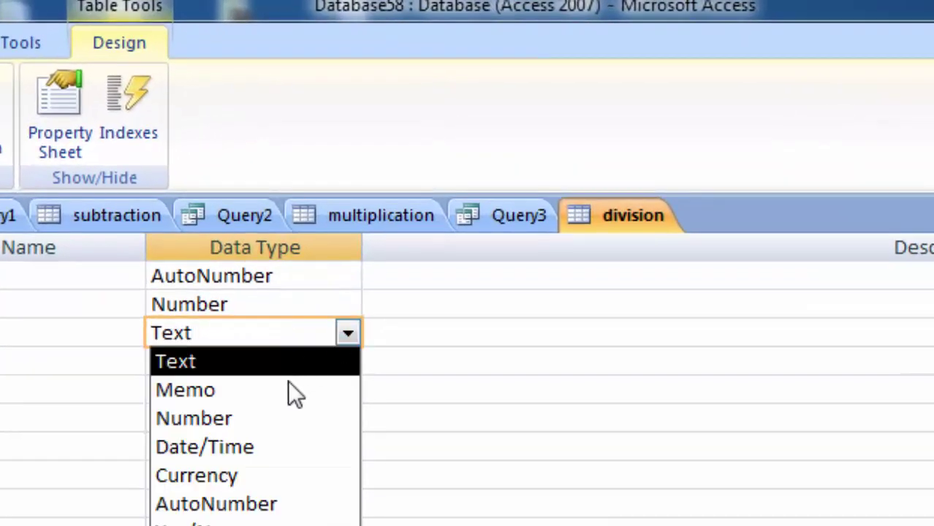
click(288, 400)
click(288, 359)
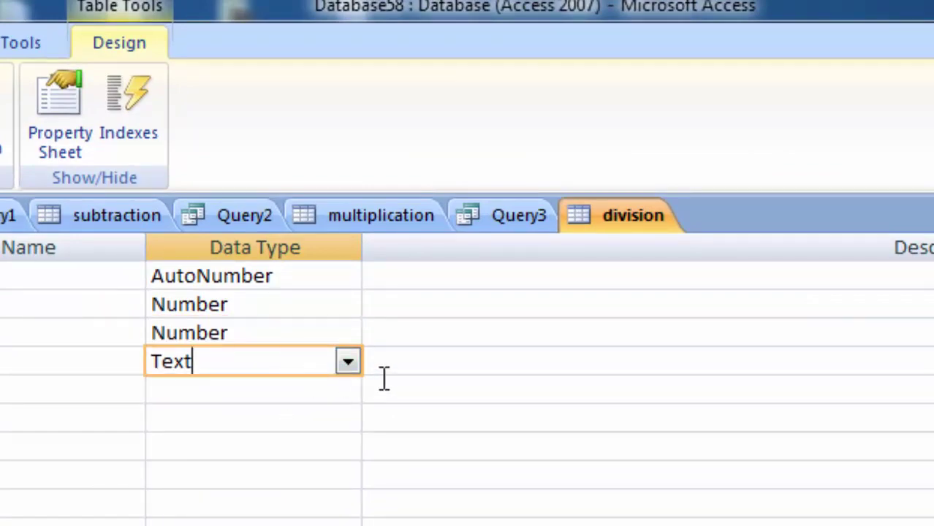
click(347, 361)
click(431, 363)
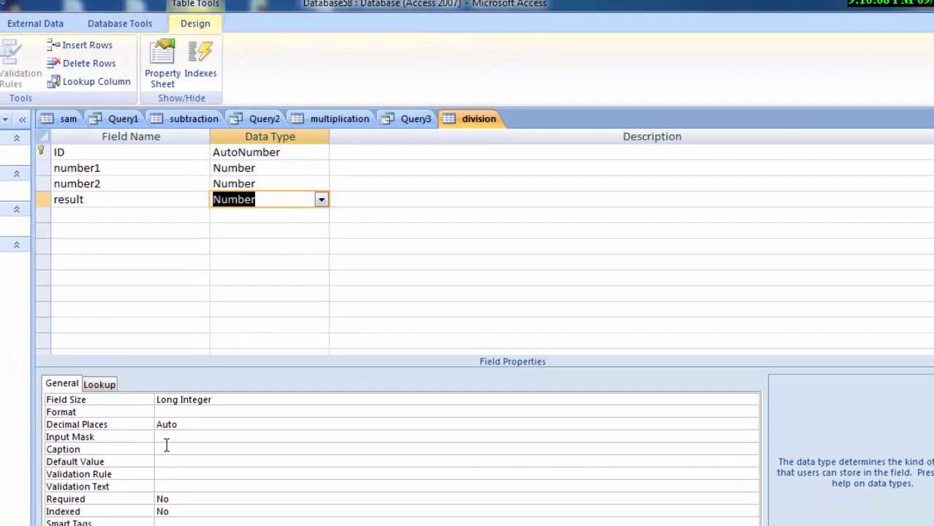
- Give result a Decimal field size with scale 3, then save and show the datasheet
click(292, 203)
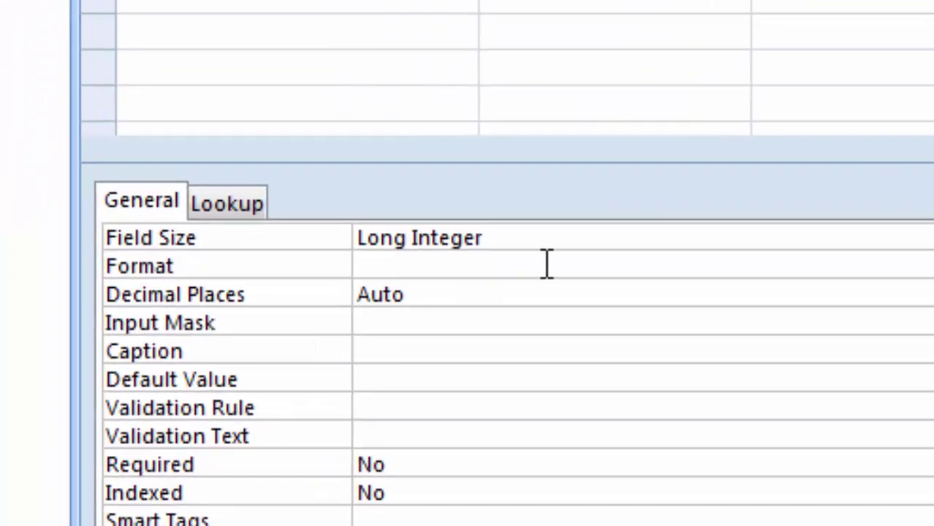
click(460, 265)
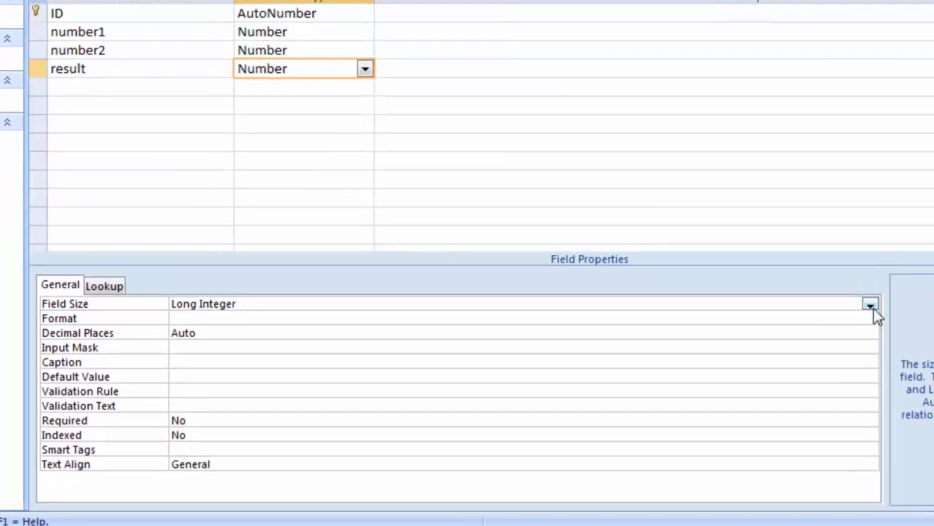
click(922, 309)
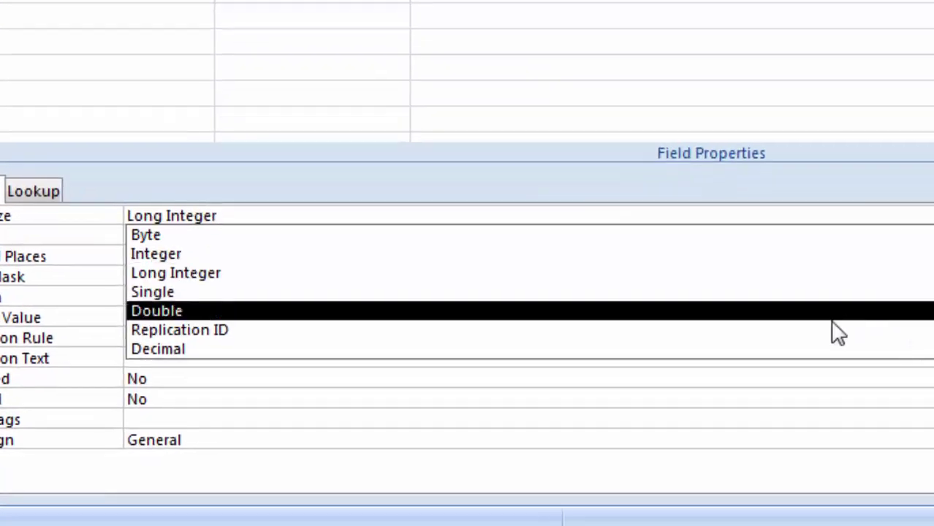
click(746, 352)
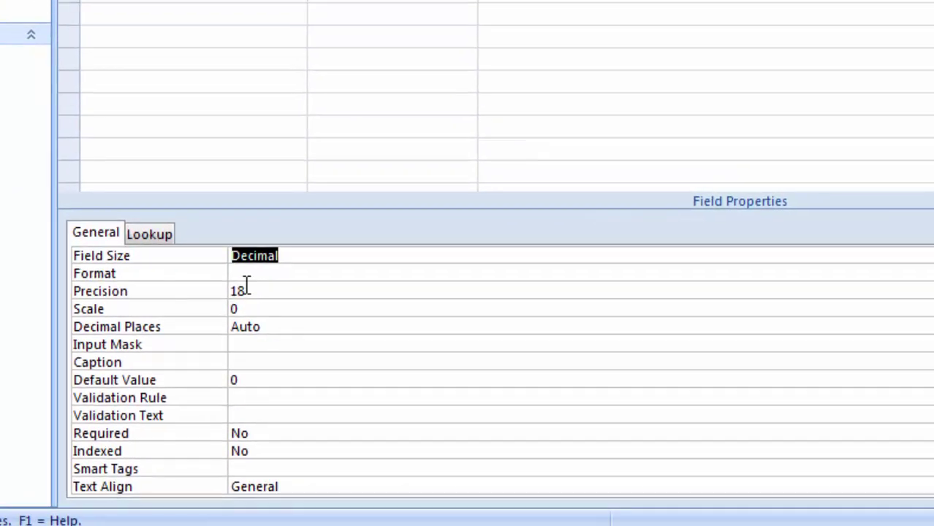
click(250, 312)
text(3)
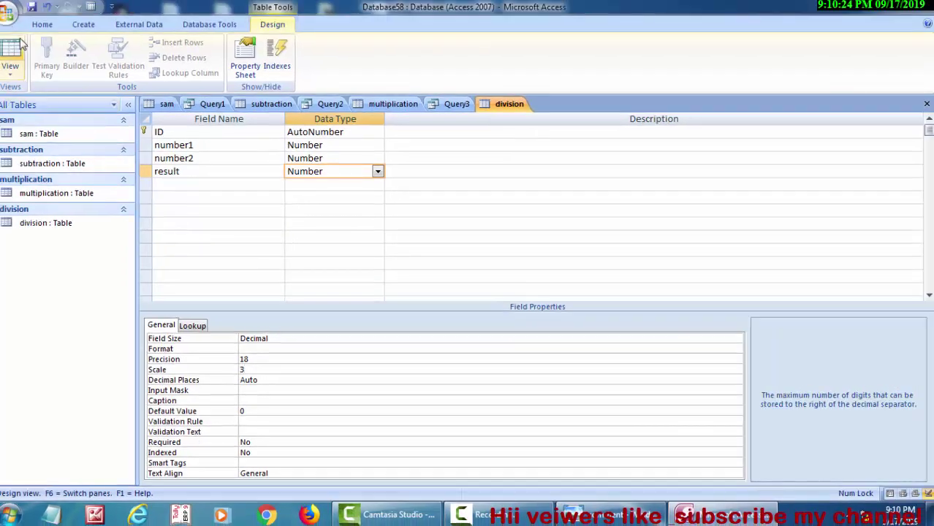
click(11, 59)
click(438, 293)
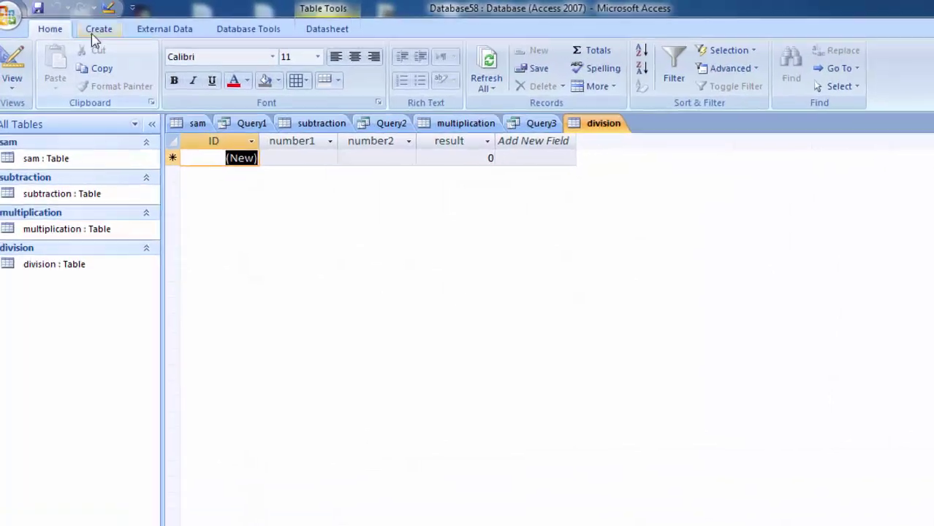
click(84, 24)
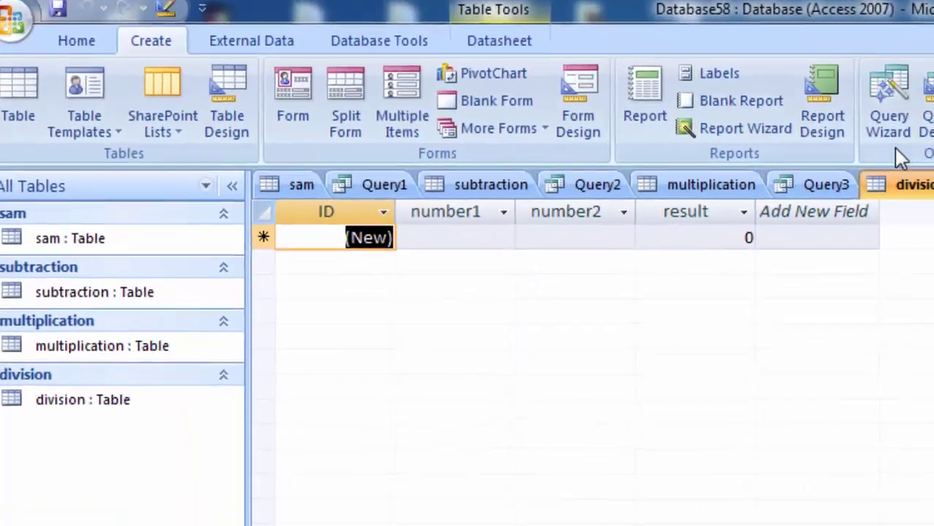
- Create a design-view query on the division table with ID, number1, number2 and result
click(790, 94)
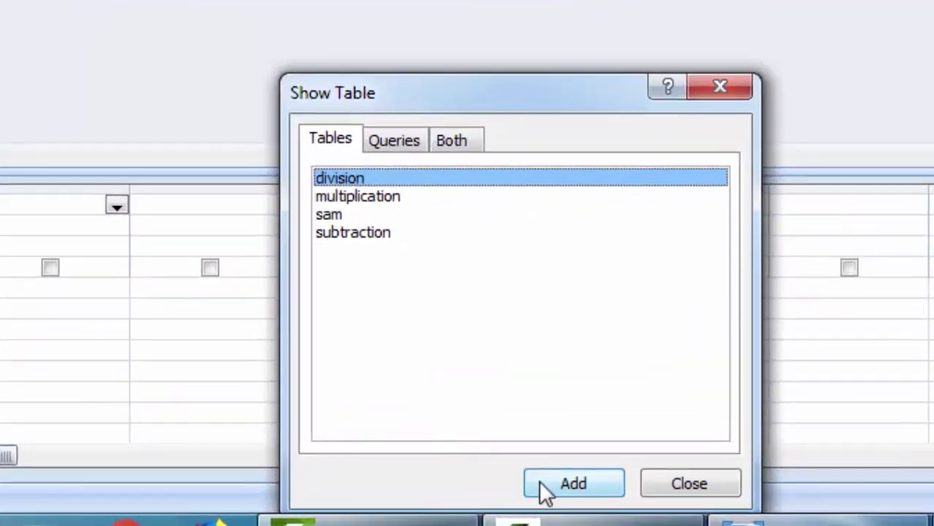
click(547, 487)
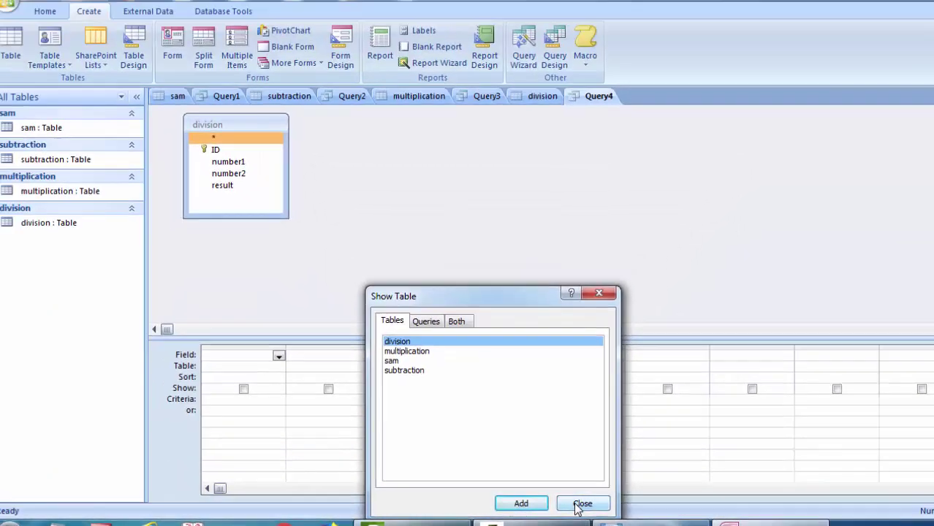
click(627, 489)
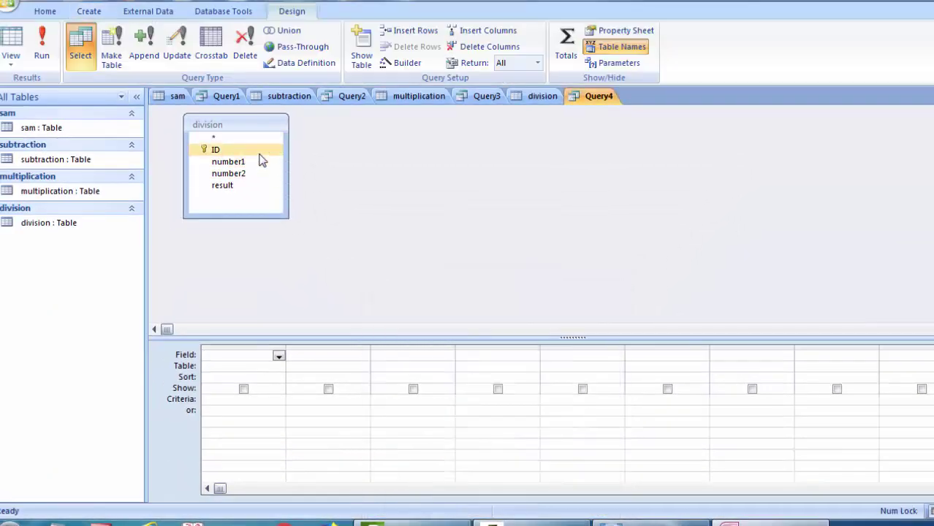
double_click(243, 125)
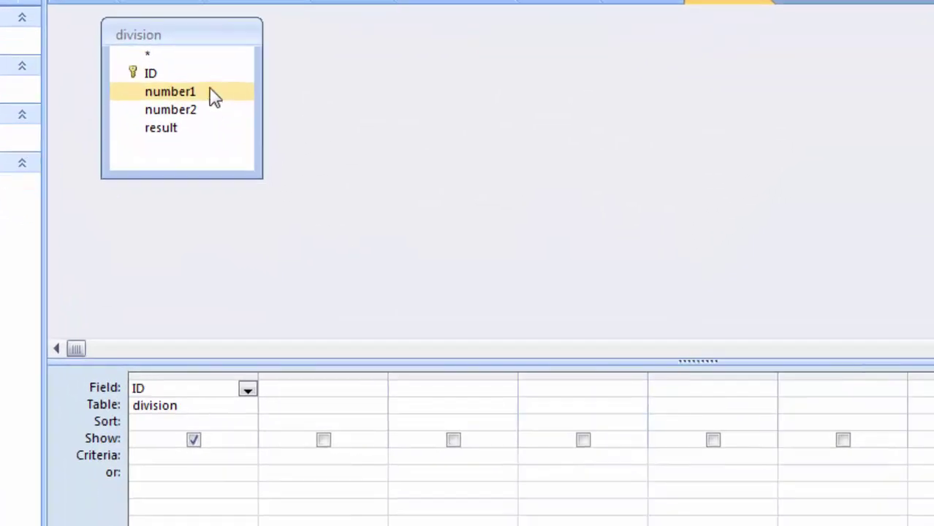
double_click(239, 136)
double_click(210, 117)
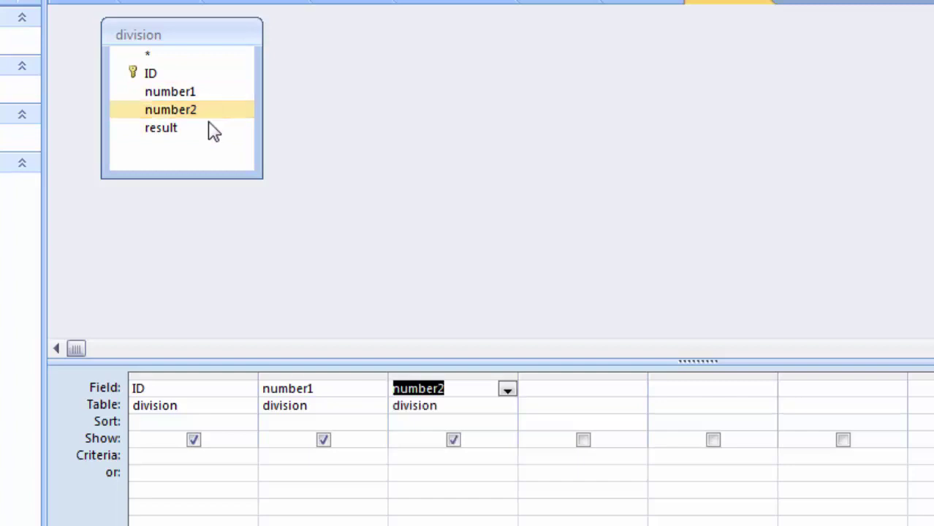
click(210, 133)
double_click(210, 136)
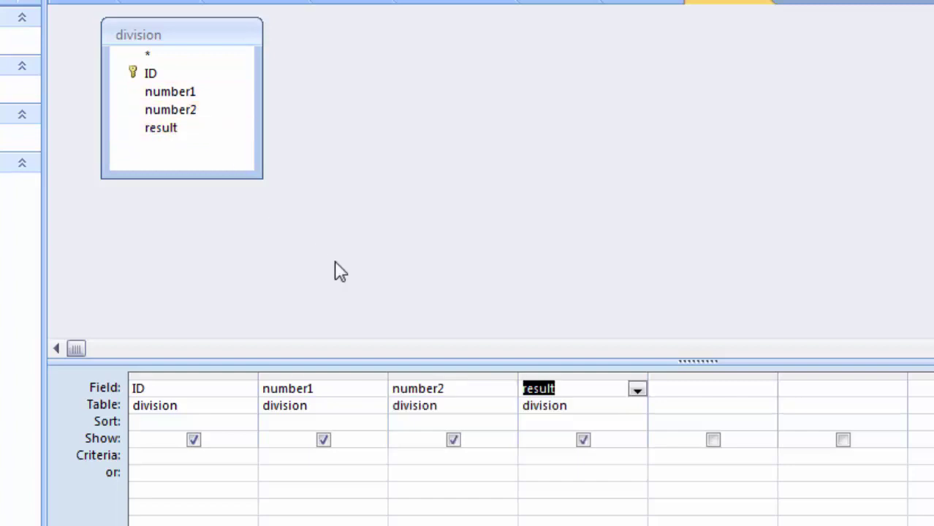
click(597, 388)
text(:)
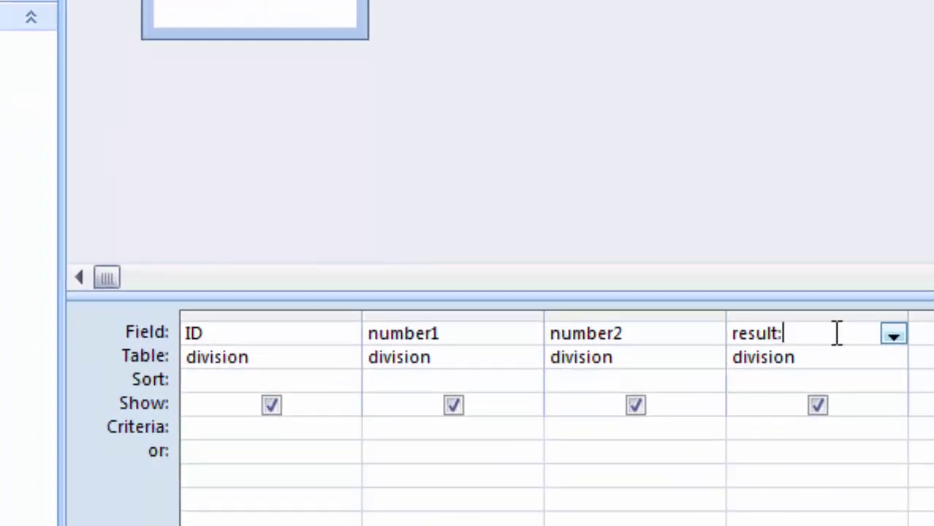
- Define the result column as [number1]/[number2] and run the query
text([)
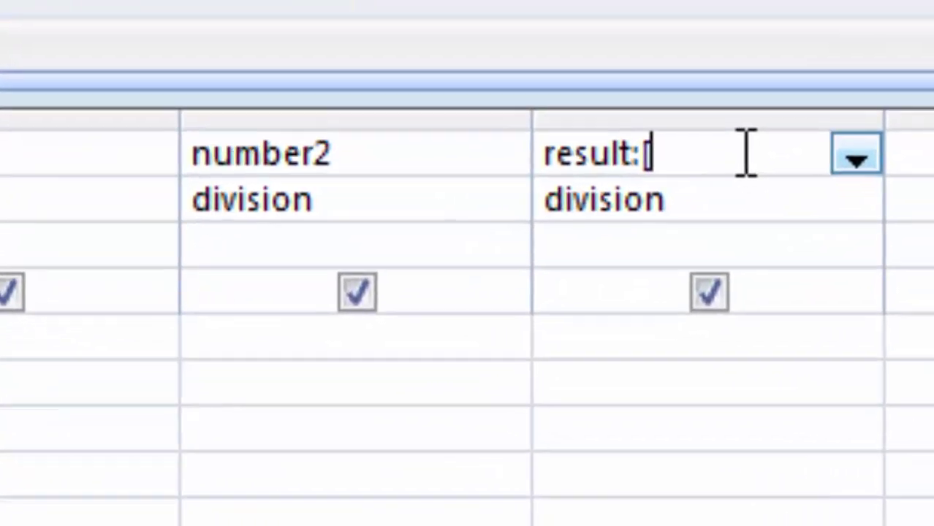
text(numbe)
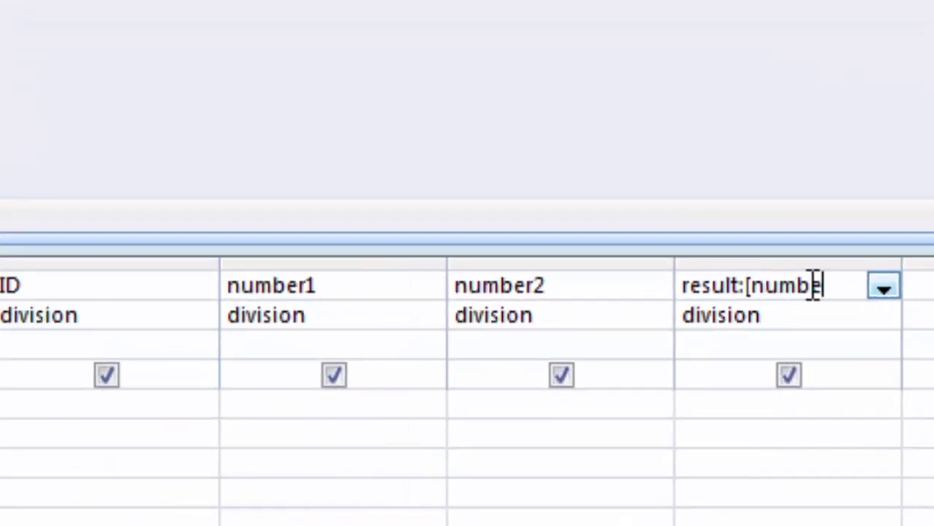
text(r1])
text(/[n)
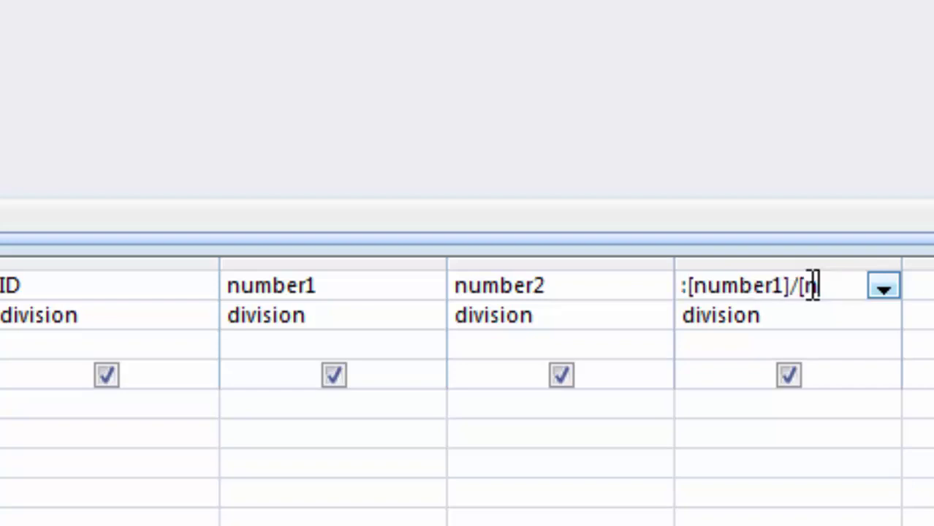
text(umber2)
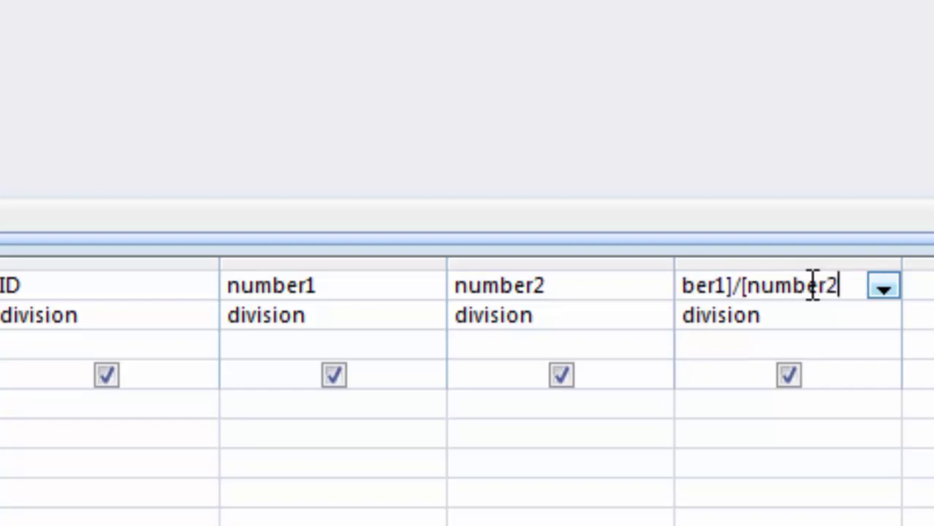
text(])
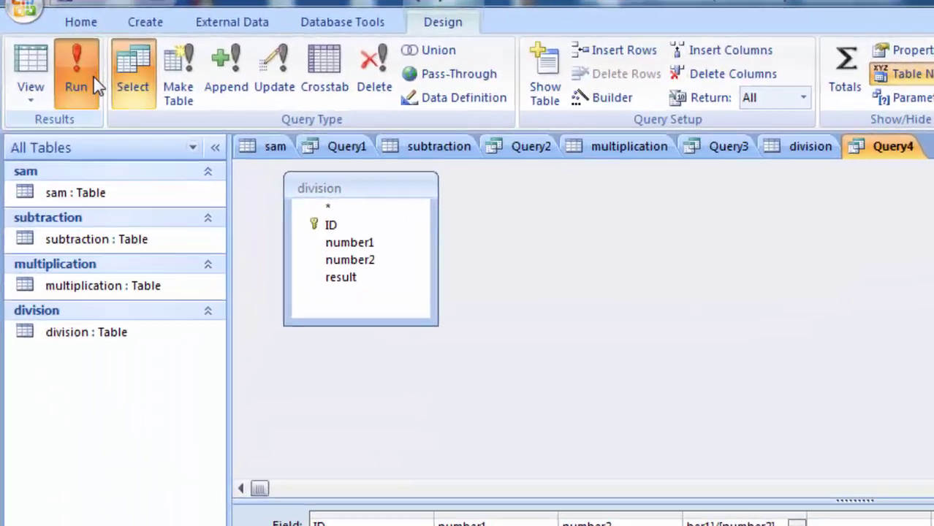
click(91, 80)
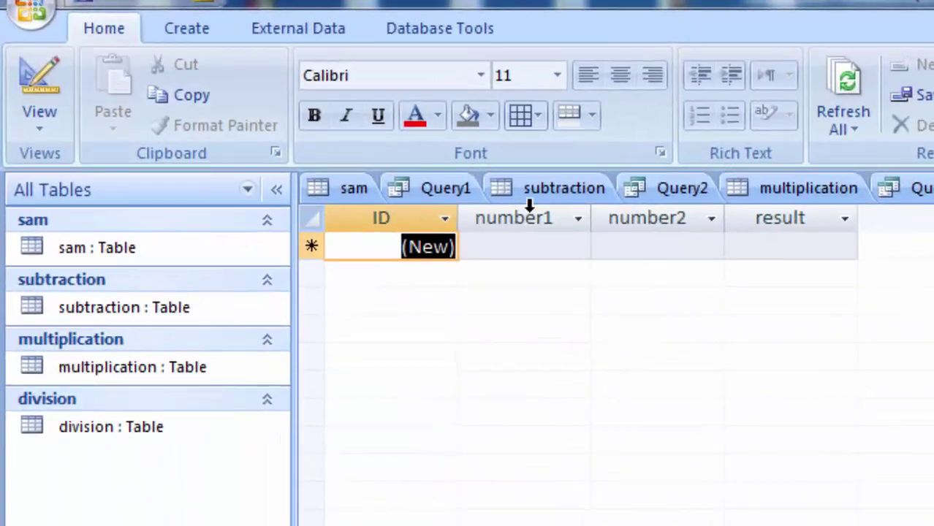
- Enter the first two rows, 6/2 and 3/2, giving results 3 and 1.5
click(526, 243)
text(6)
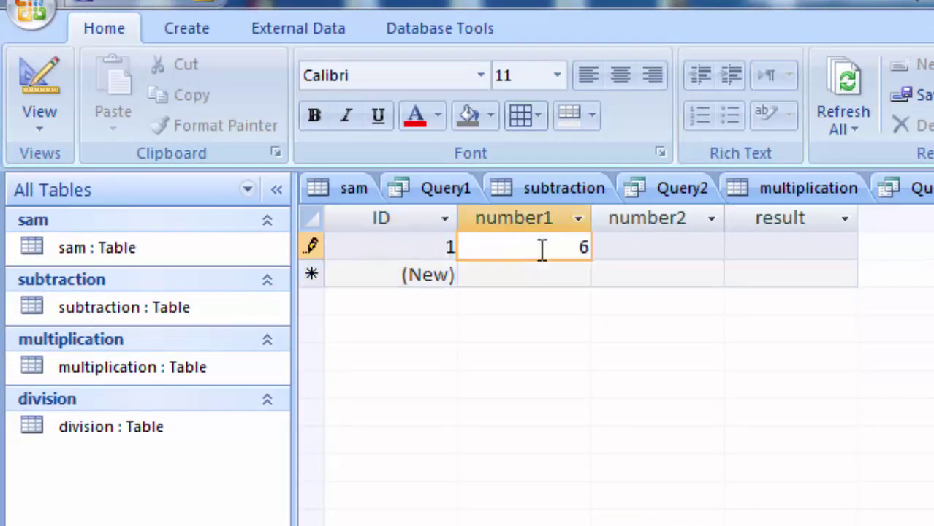
key(Tab)
text(2)
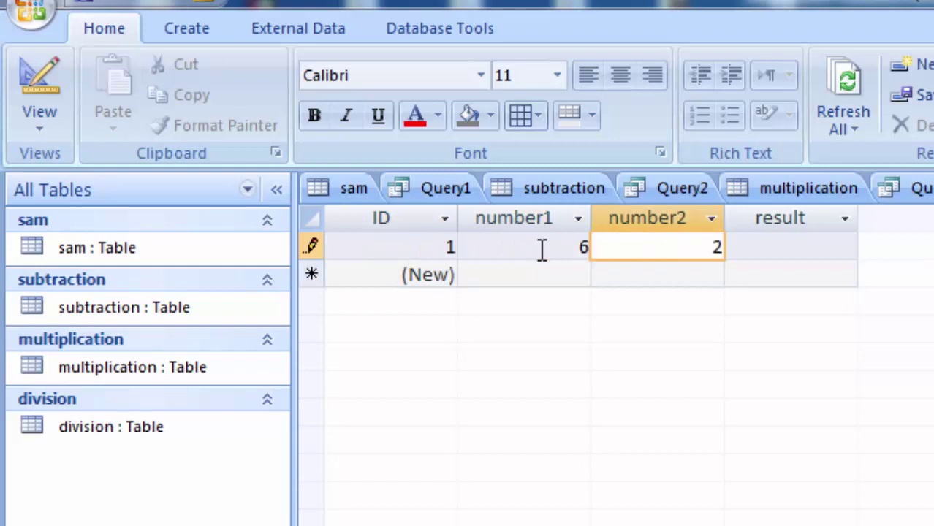
key(Tab)
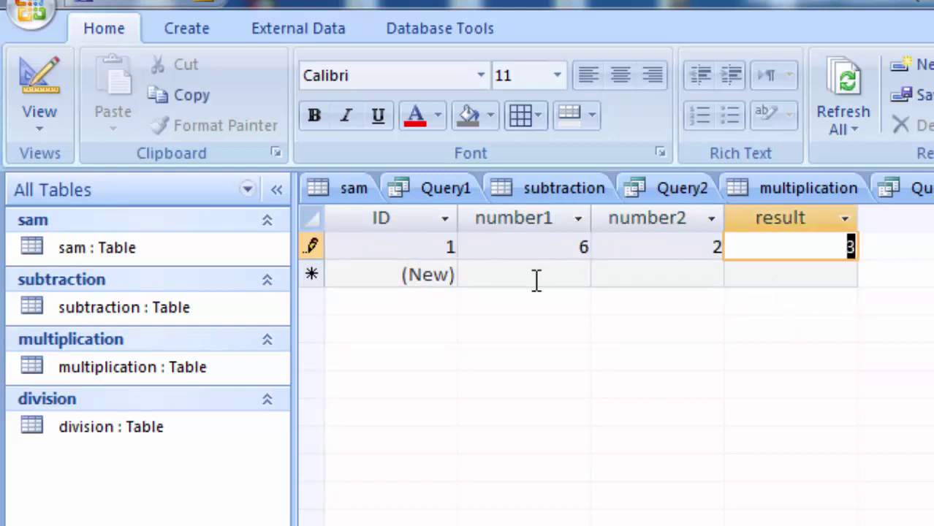
click(536, 278)
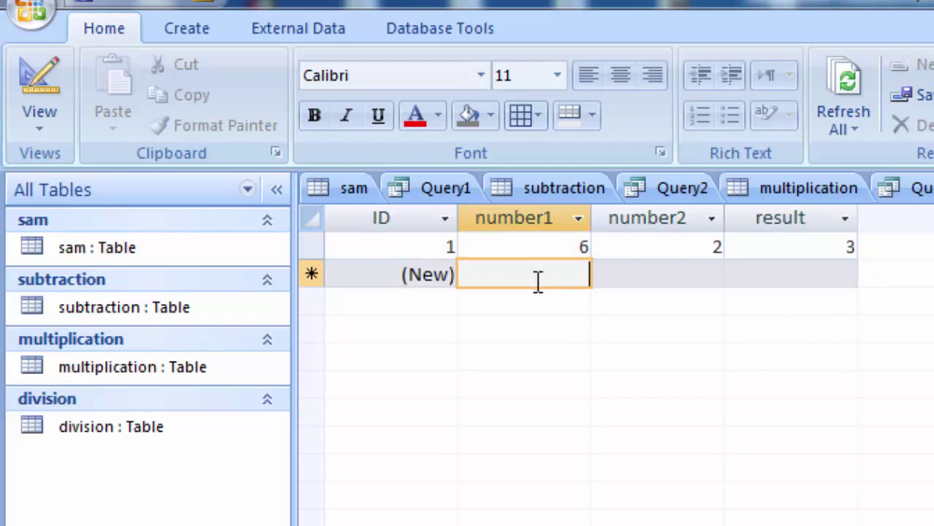
text(3)
key(Tab)
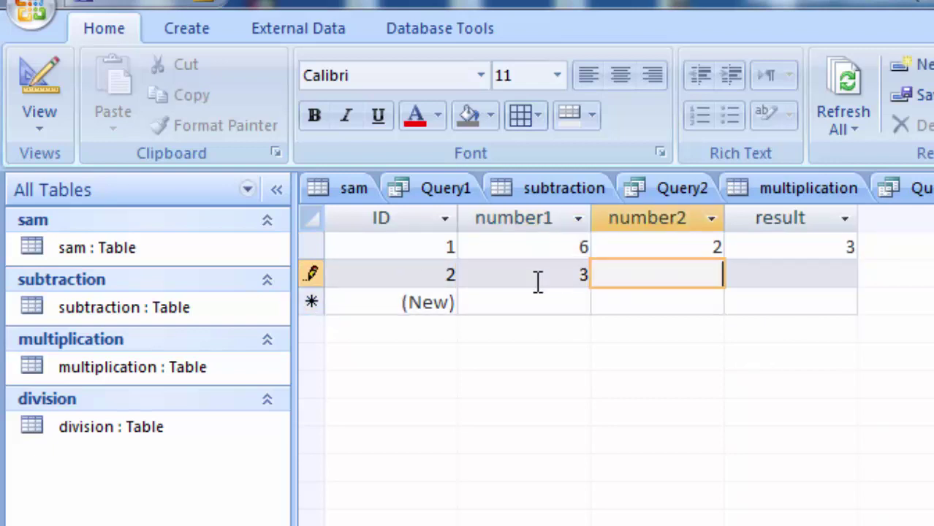
text(2)
key(Tab)
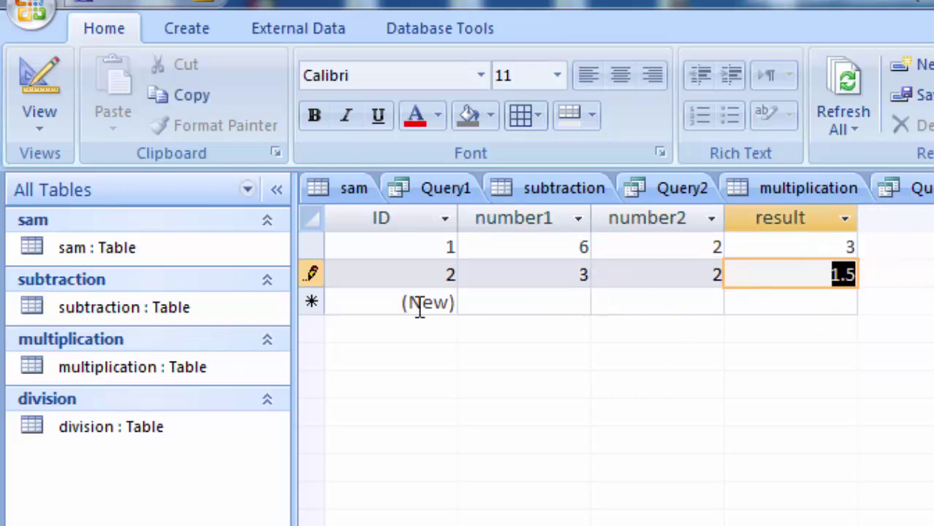
- Enter rows 56/2 and 55/2, giving results 28 and 27.5
click(495, 301)
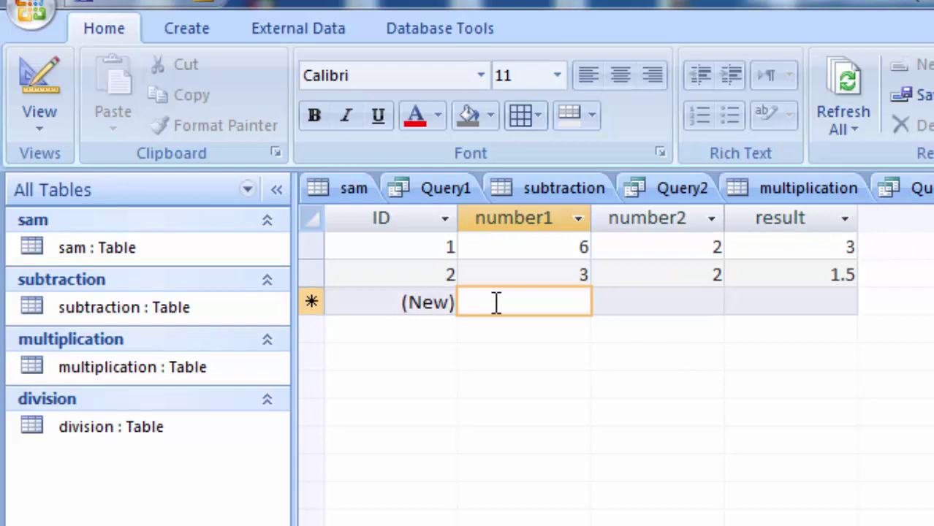
text(56)
key(Tab)
text(2)
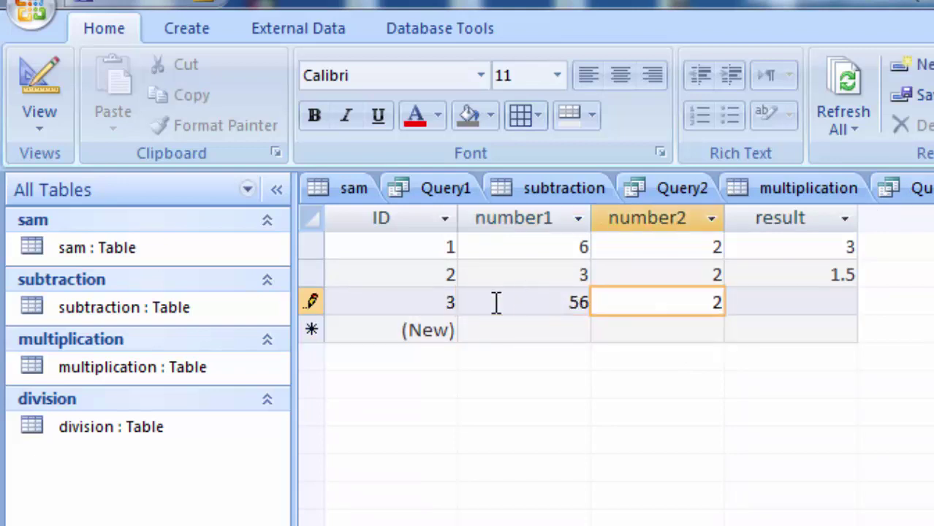
key(Tab)
text(28)
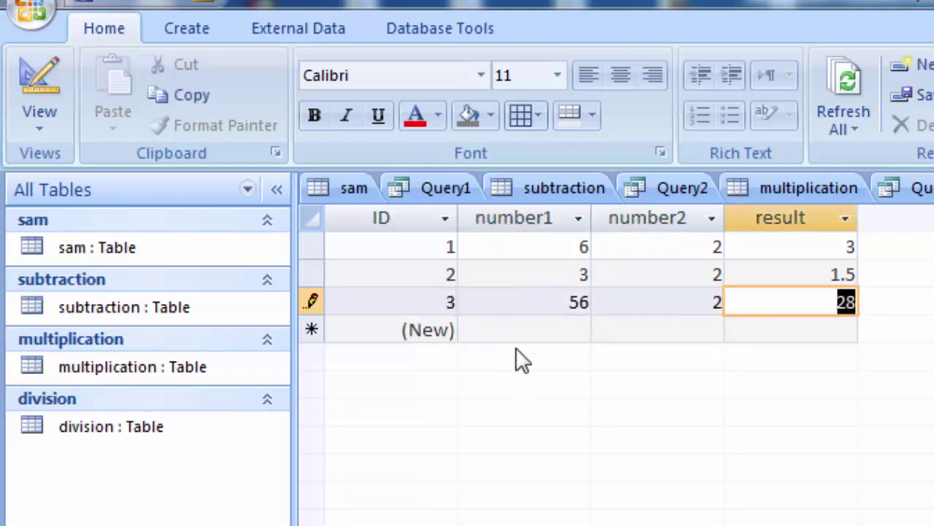
click(518, 332)
text(55)
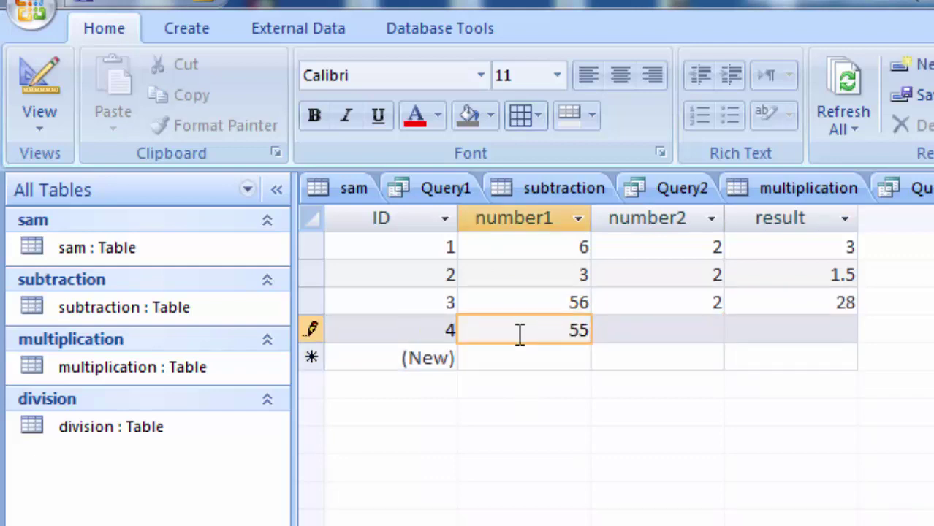
key(Tab)
text(2)
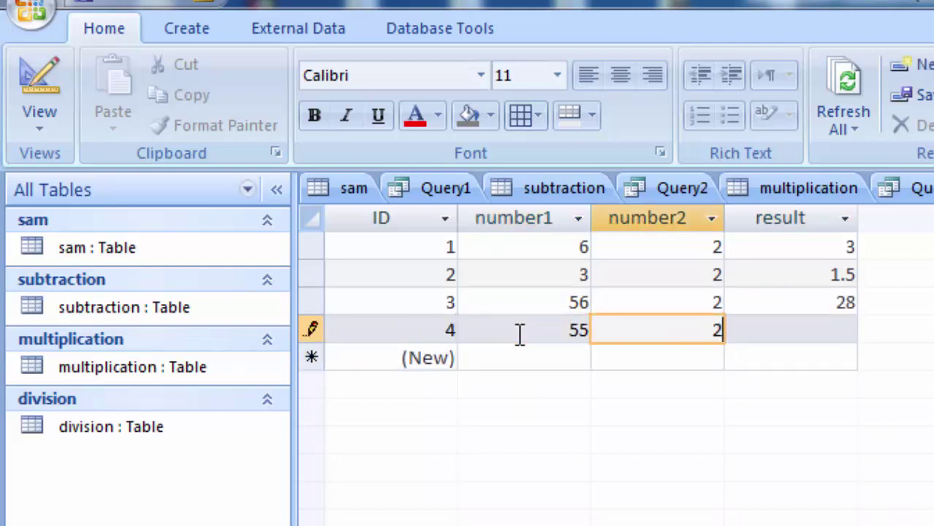
key(Tab)
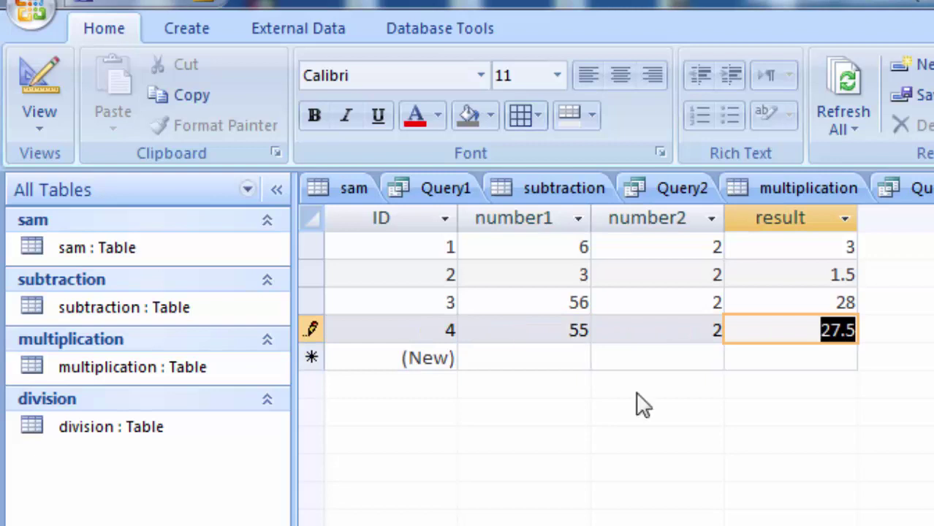
click(823, 352)
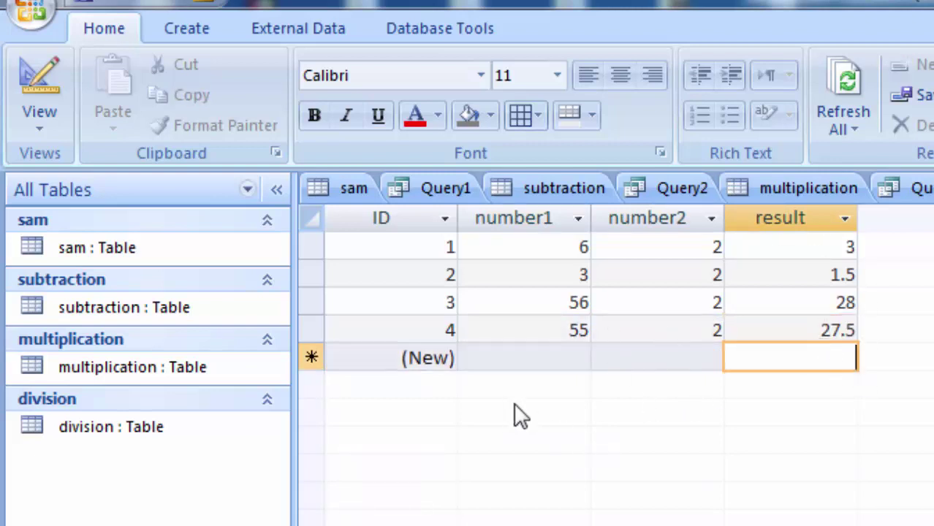